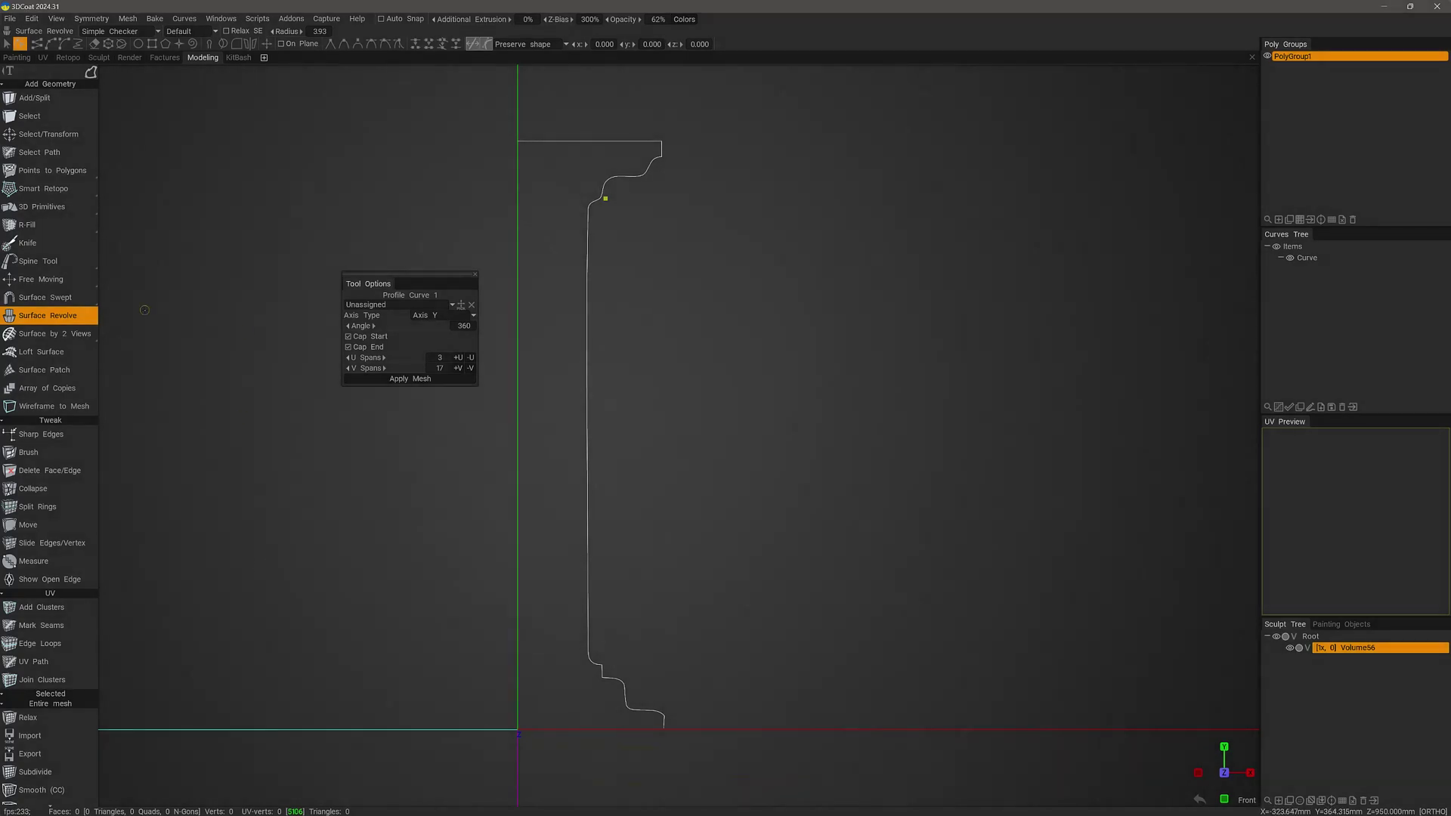
# Step: Switch from Surface Revolve to its Polyhedron variant for building a faceted column
pyautogui.moveTo(86, 316)
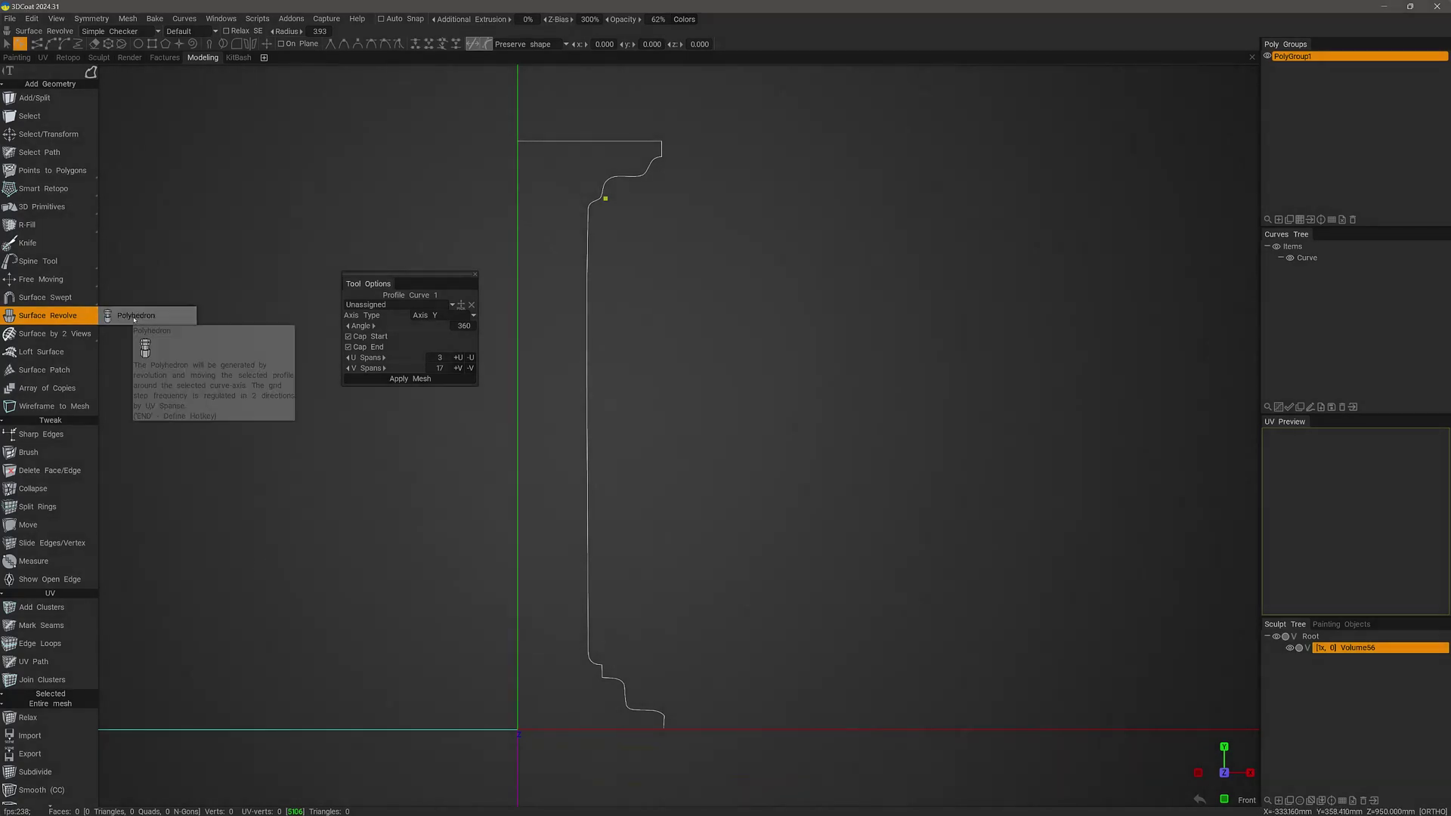
pyautogui.click(134, 316)
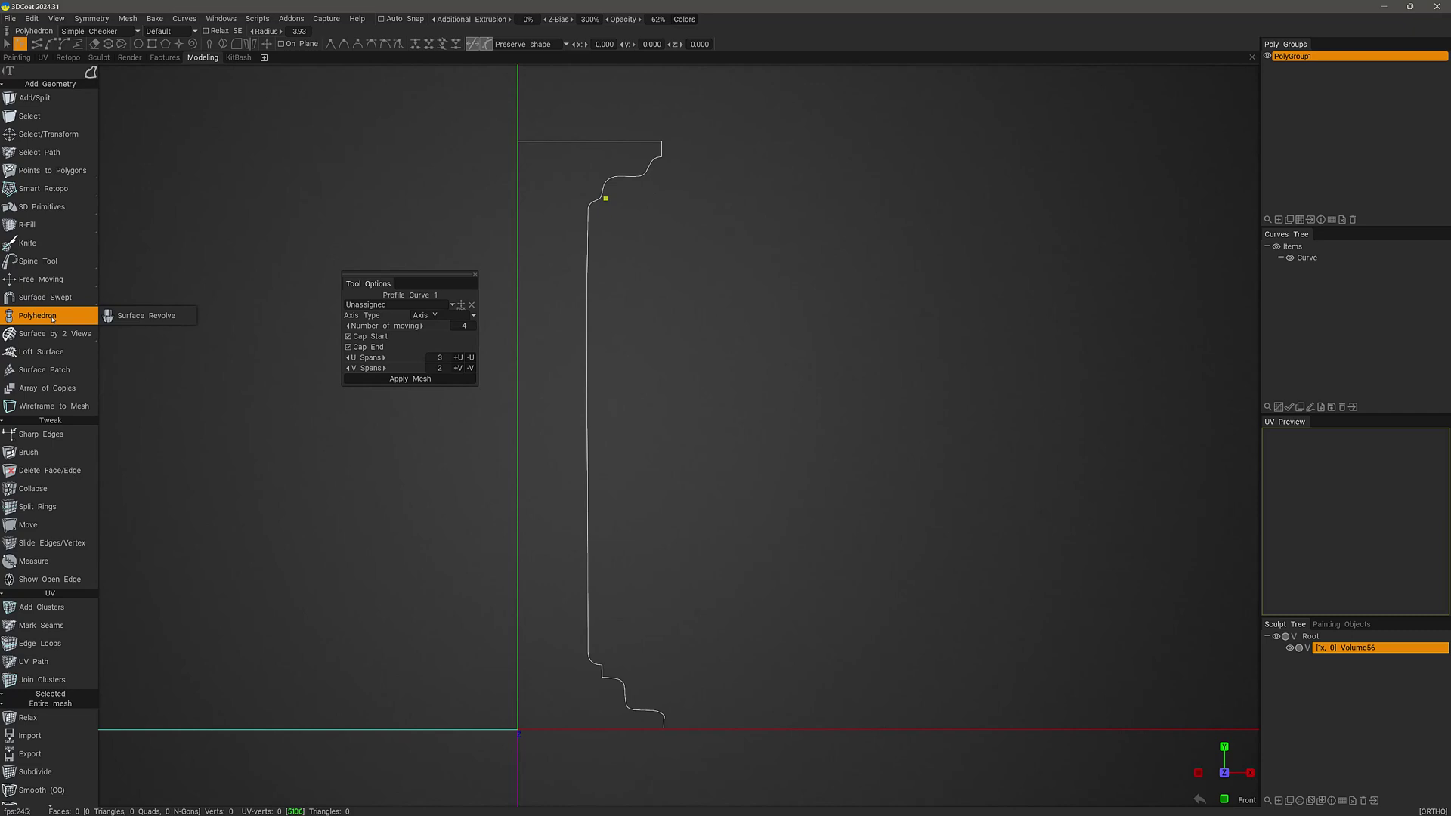
pyautogui.moveTo(58, 323)
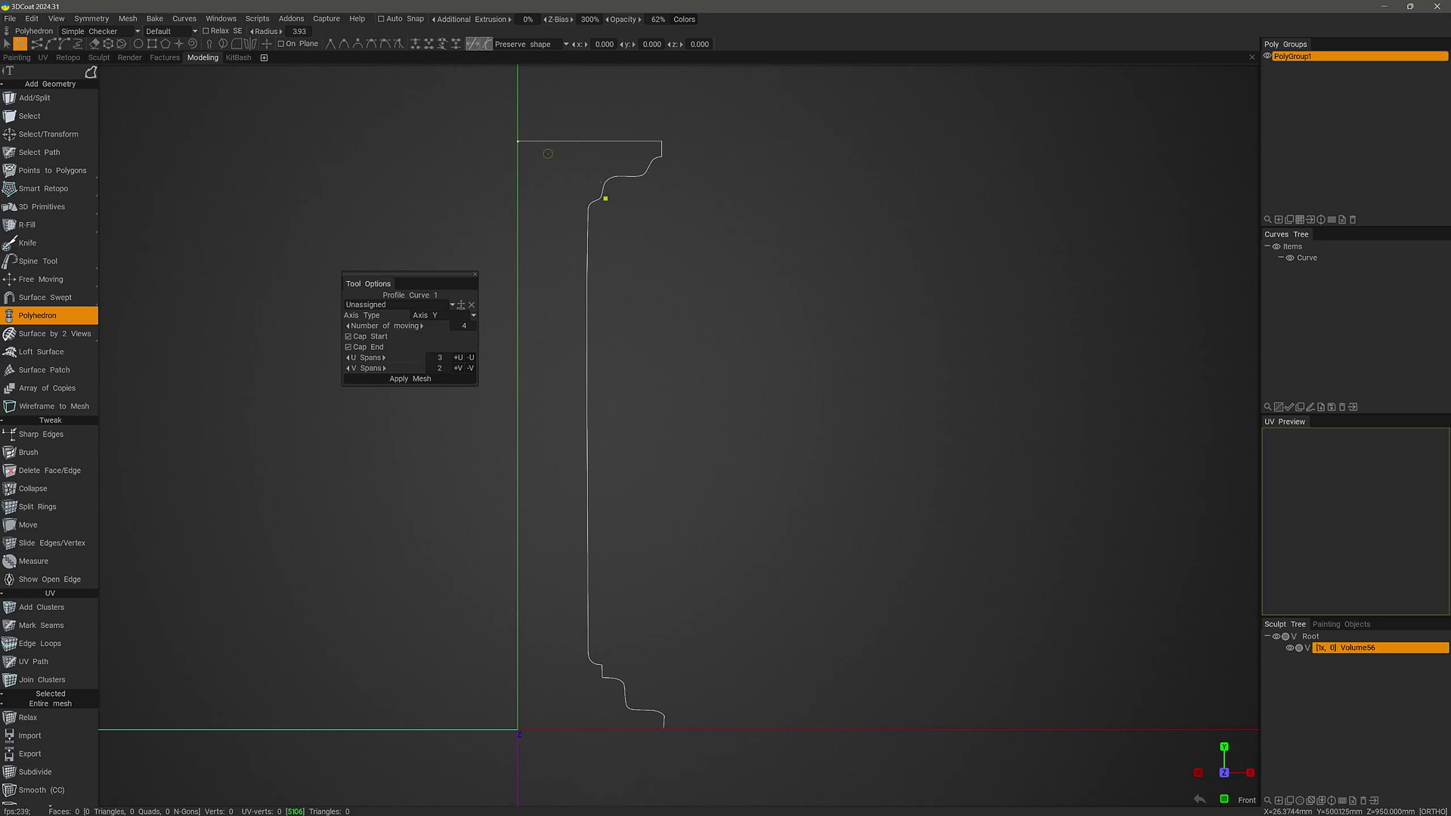
# Step: Collapse the curve toolbar and choose a curve drawing mode from the pop-up palette instead
pyautogui.moveTo(91, 73)
pyautogui.click(107, 73)
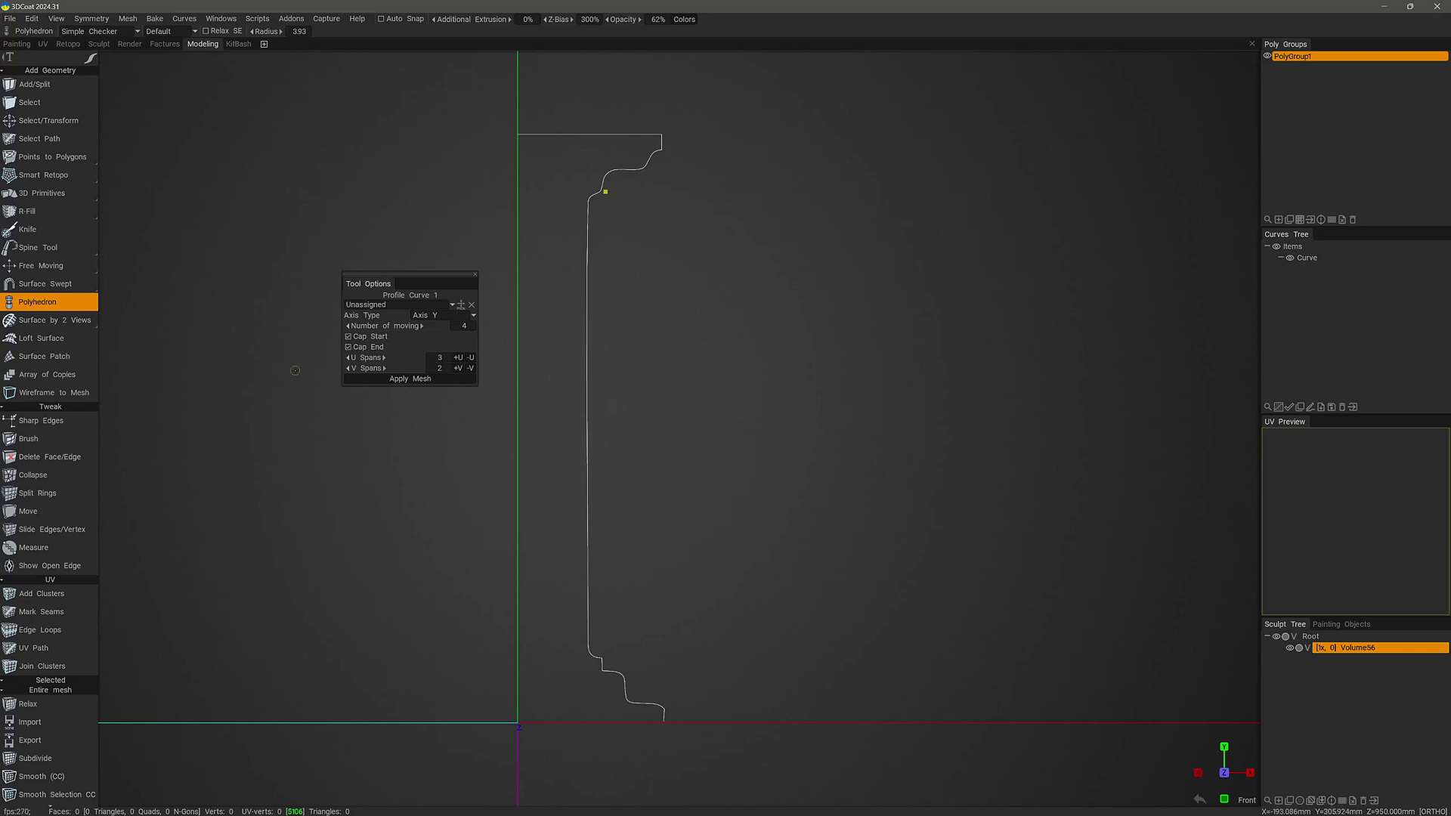
pyautogui.press('space')
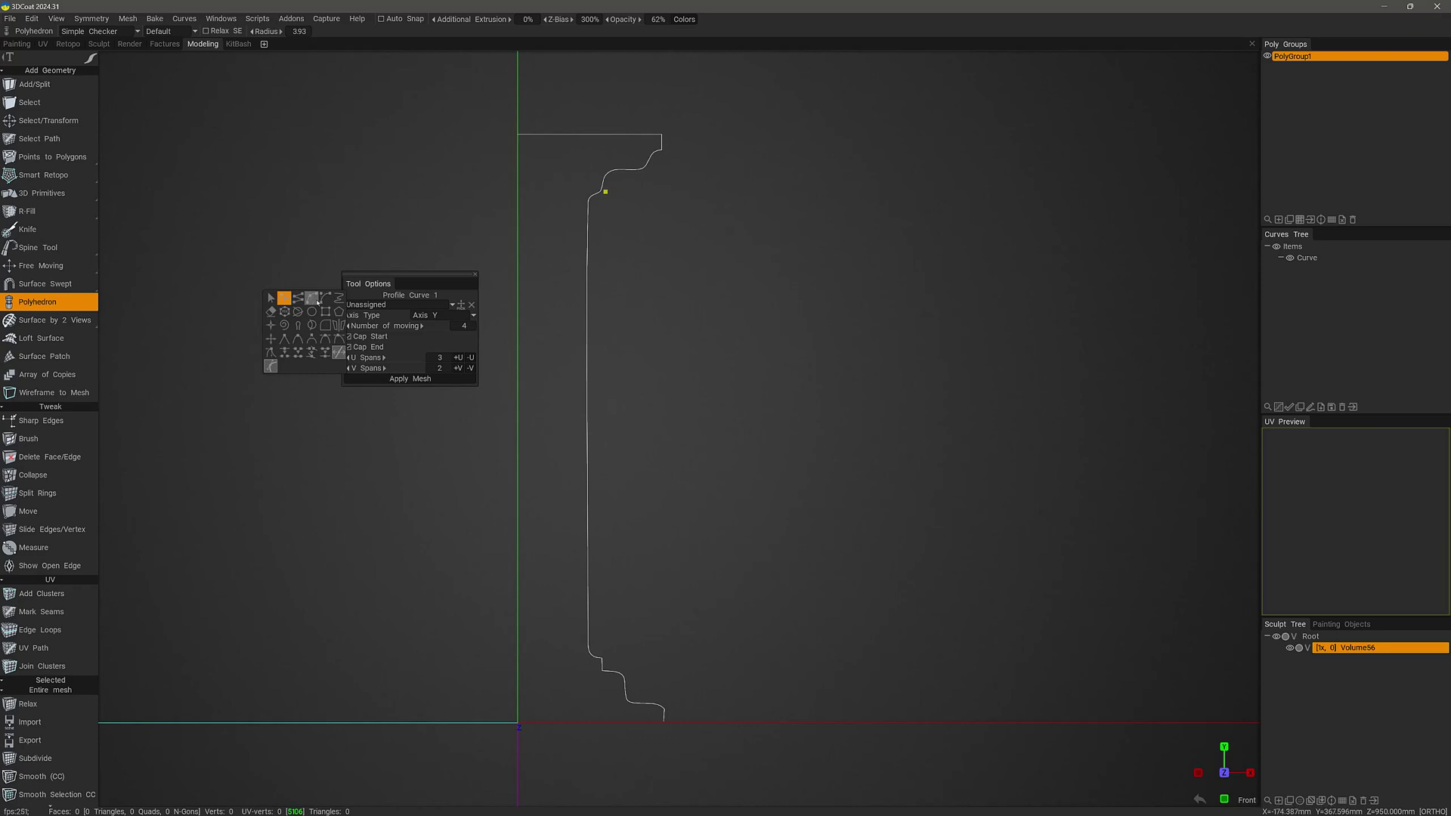
pyautogui.click(313, 298)
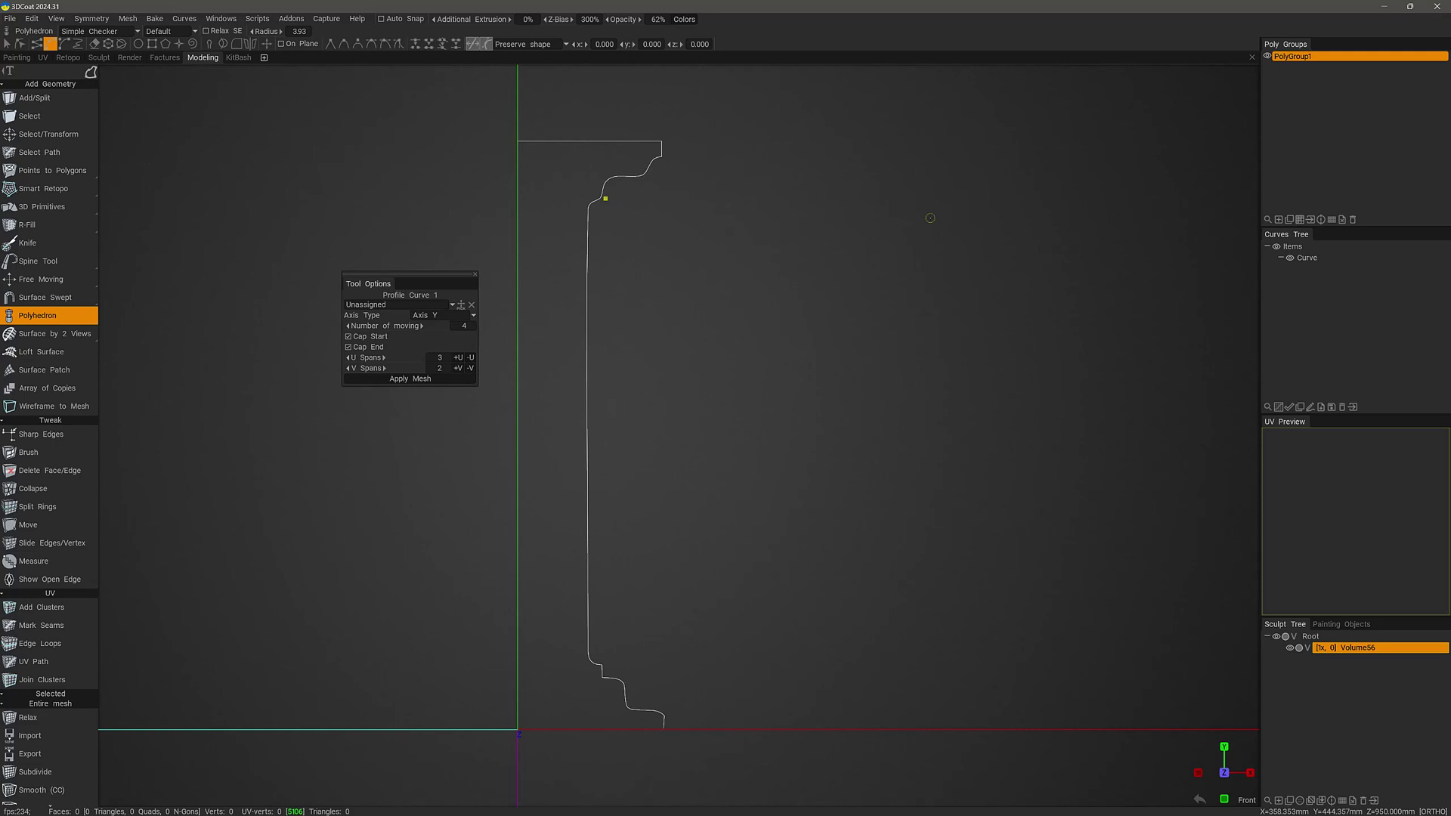
# Step: Switch to perspective view, select the column profile curve and set its Z position to 0
pyautogui.moveTo(1134, 59)
pyautogui.press('KP_5')
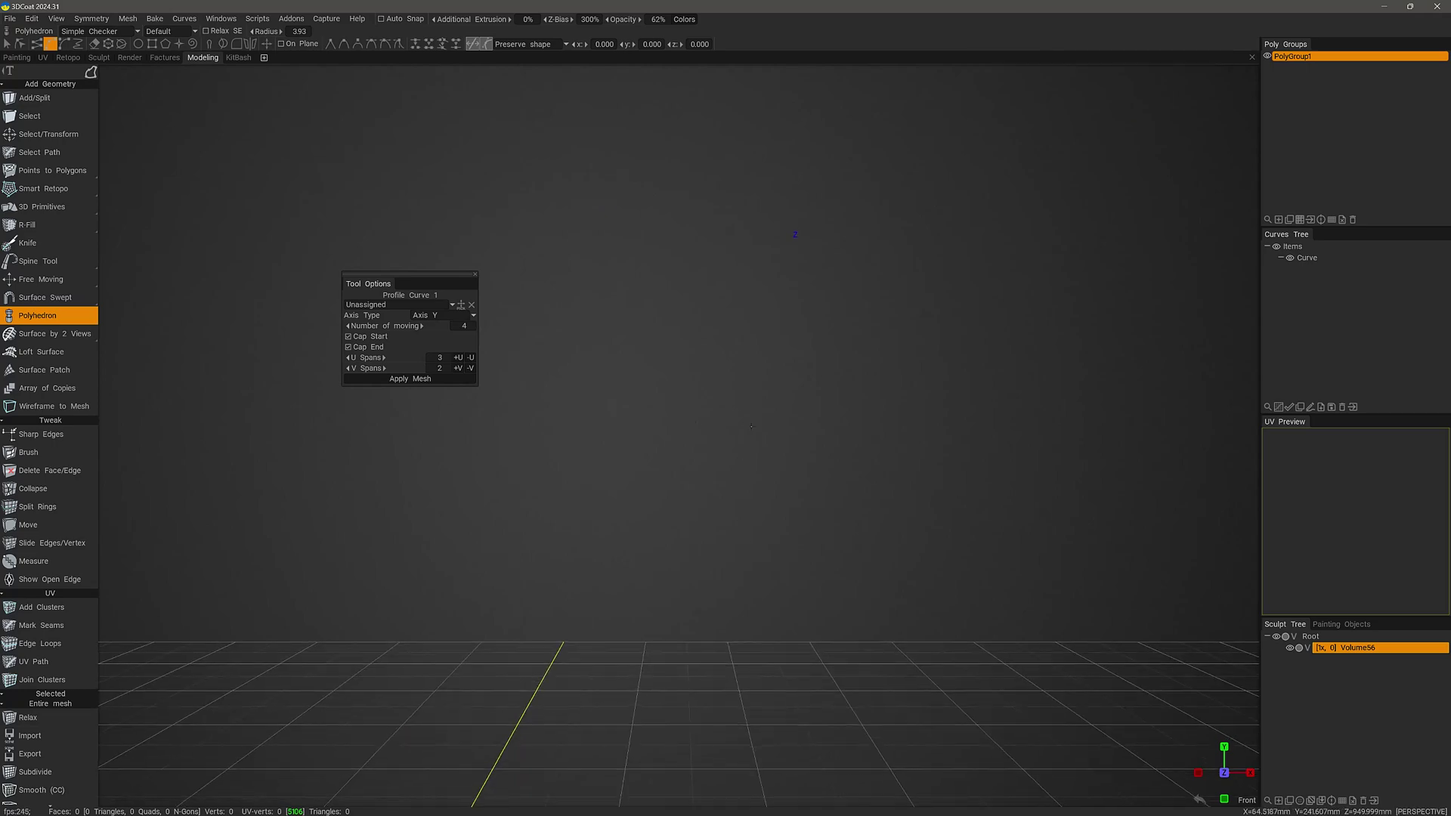
pyautogui.moveTo(750, 426); pyautogui.dragTo(714, 491, button='middle')
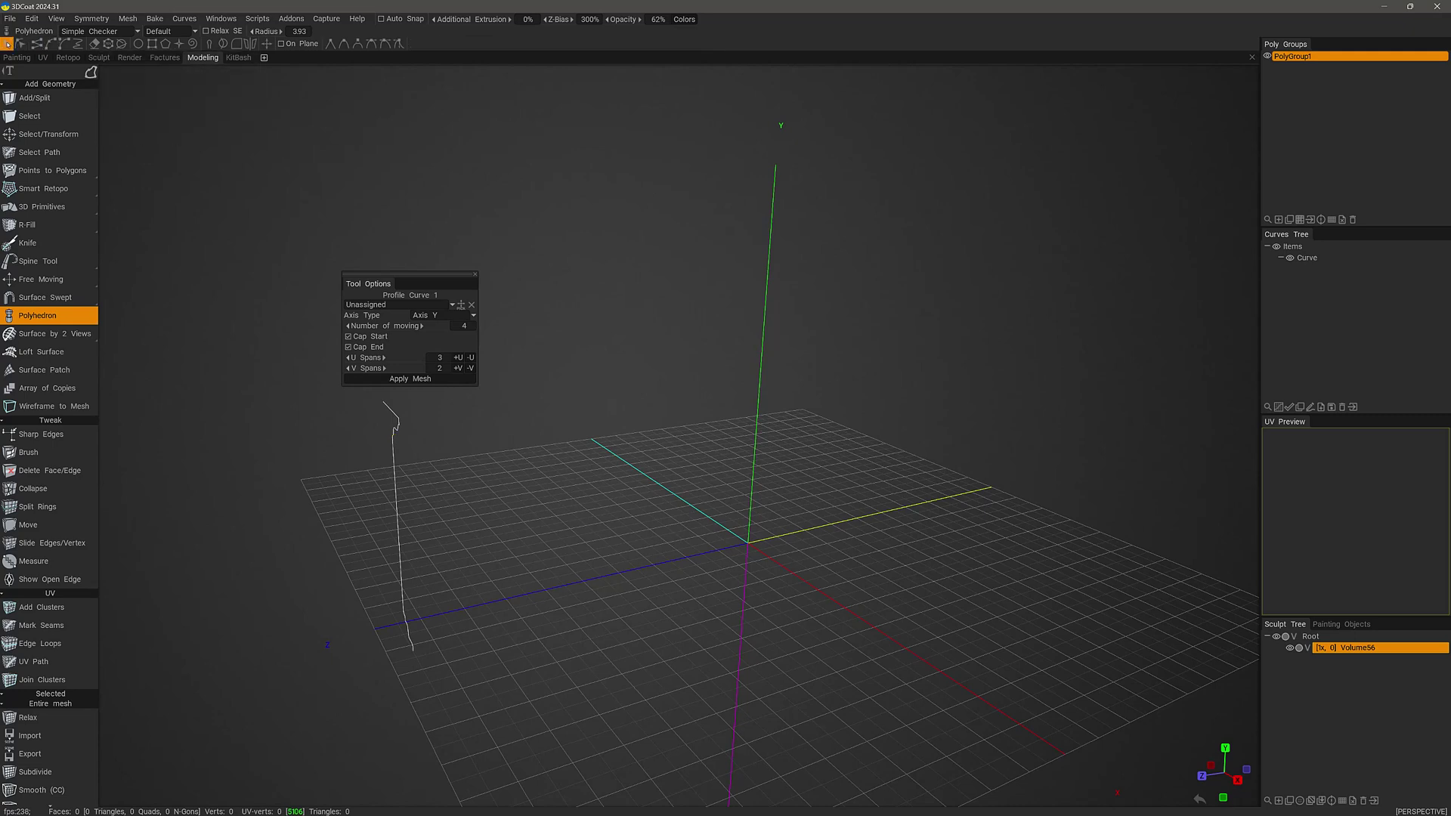
pyautogui.click(396, 521)
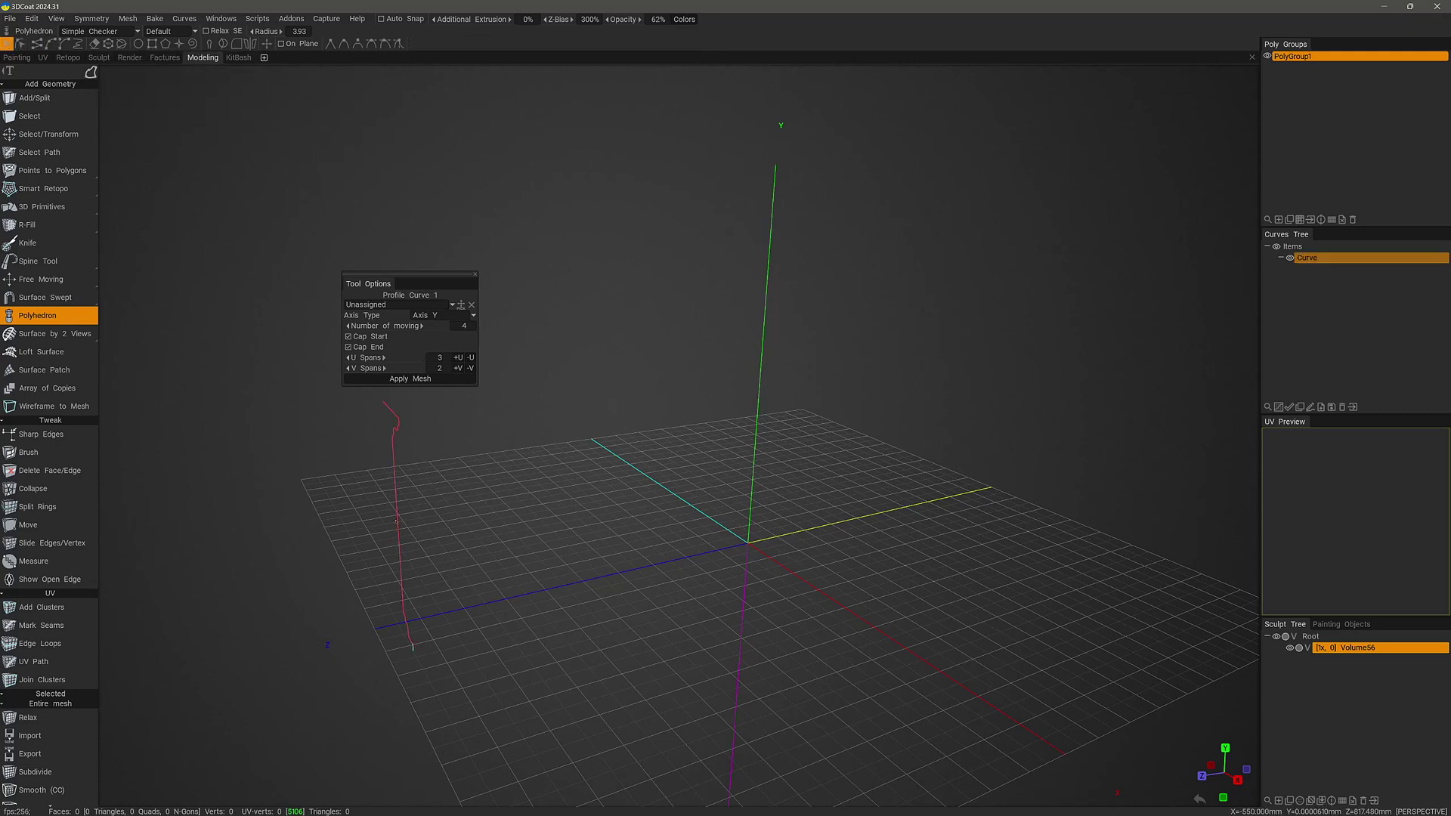
pyautogui.click(267, 44)
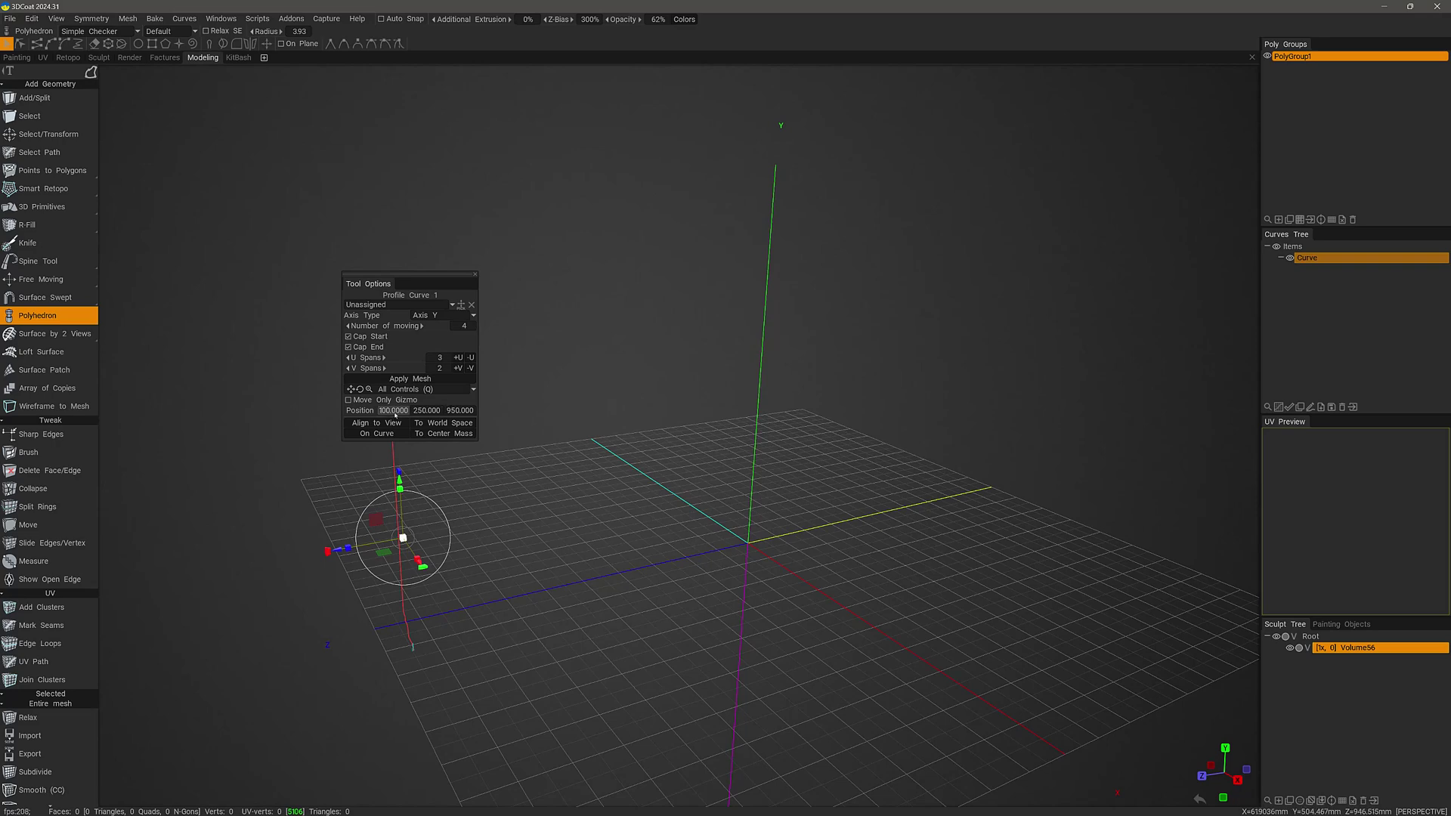
pyautogui.click(463, 410)
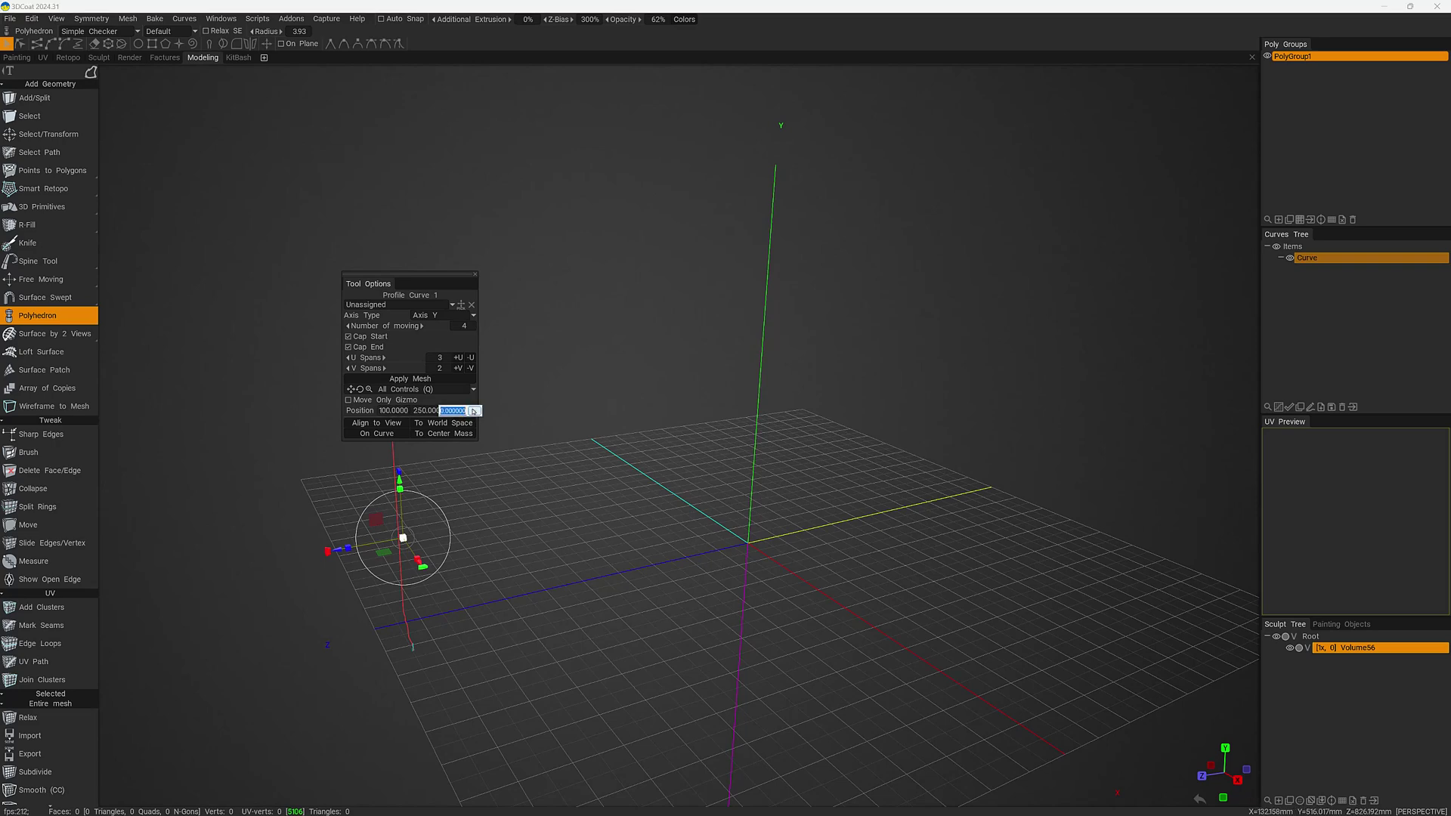
pyautogui.write('0')
pyautogui.press('Return')
# Step: Hide the coordinate axes in the viewport and dismiss the profile curve's transform gizmo
pyautogui.keyDown('alt'); pyautogui.moveTo(521, 487); pyautogui.dragTo(633, 538); pyautogui.keyUp('alt')
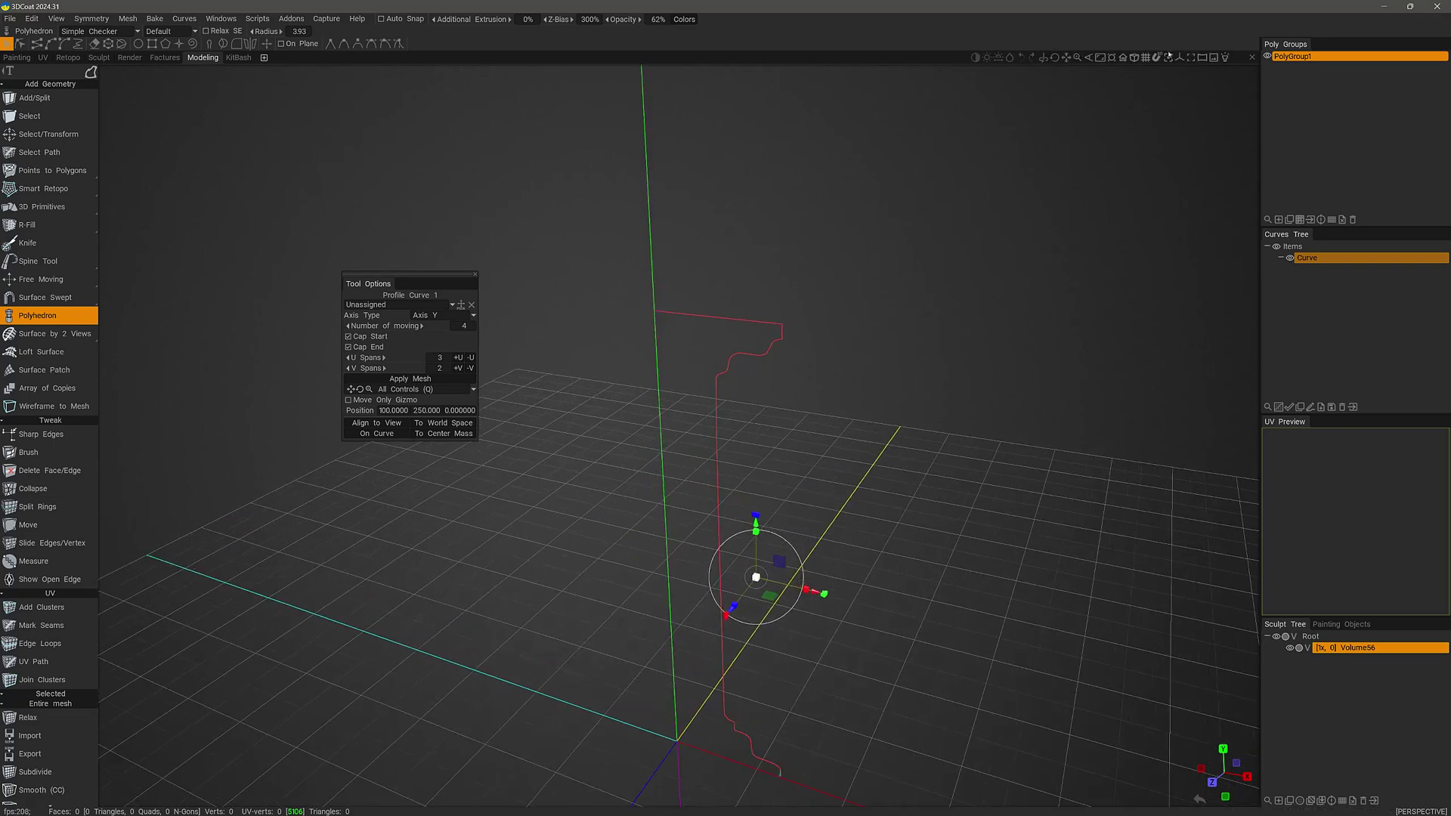
pyautogui.click(1179, 58)
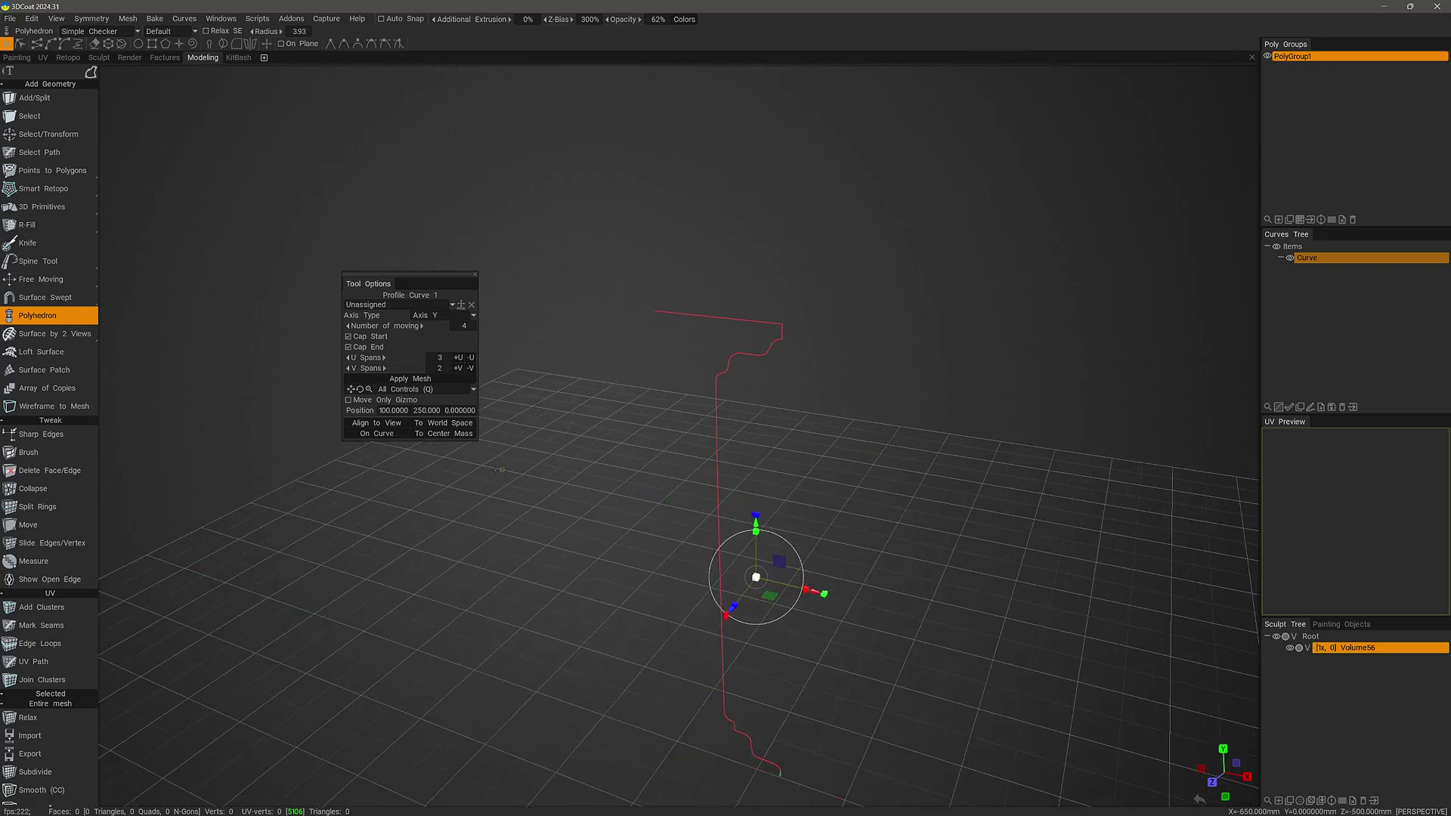
pyautogui.moveTo(501, 469); pyautogui.dragTo(563, 498, button='right')
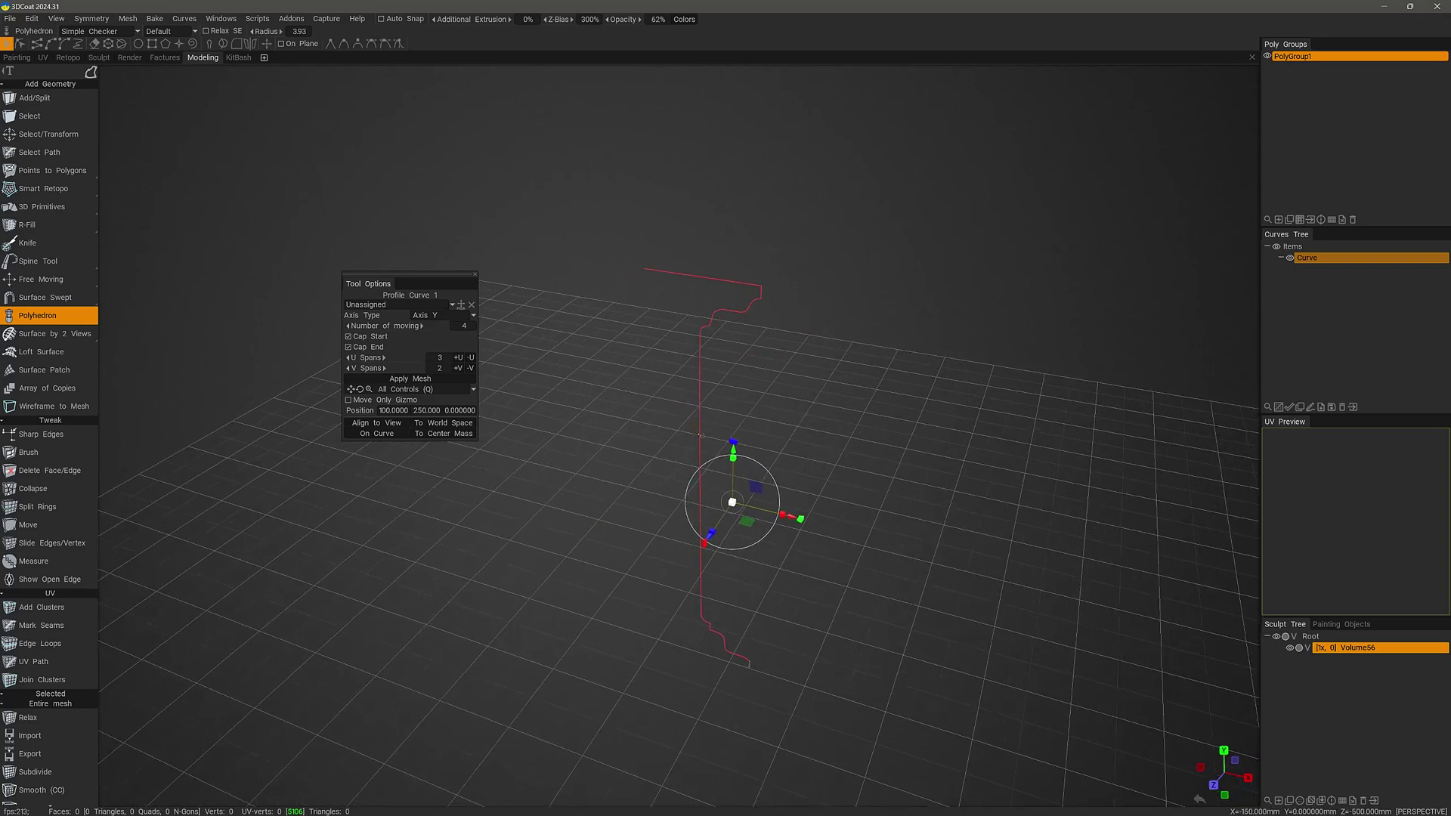
pyautogui.click(603, 429)
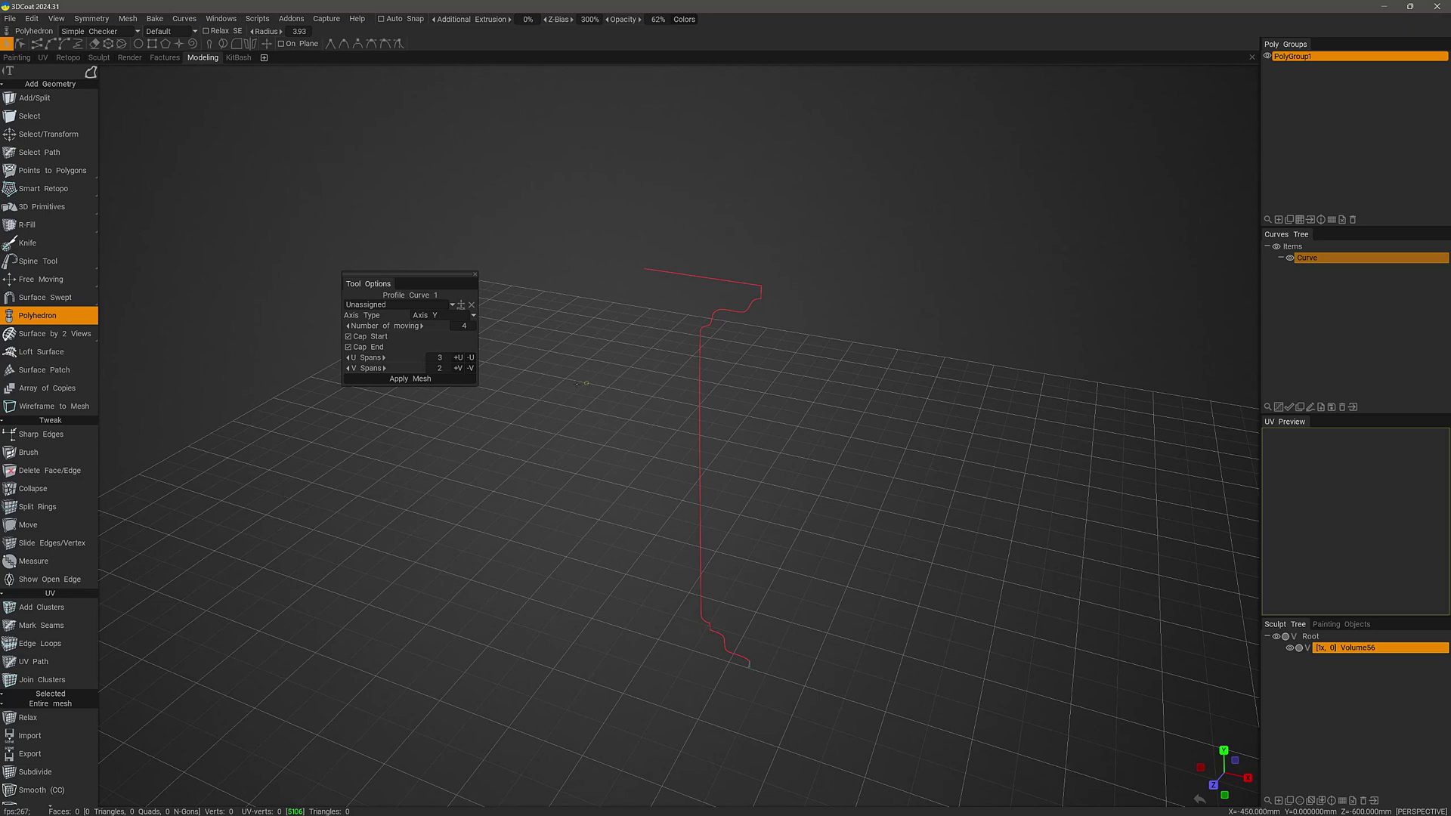
# Step: Assign the column outline as Profile Curve 1 by picking it in the viewport
pyautogui.keyDown('alt'); pyautogui.moveTo(576, 384); pyautogui.dragTo(554, 362); pyautogui.keyUp('alt')
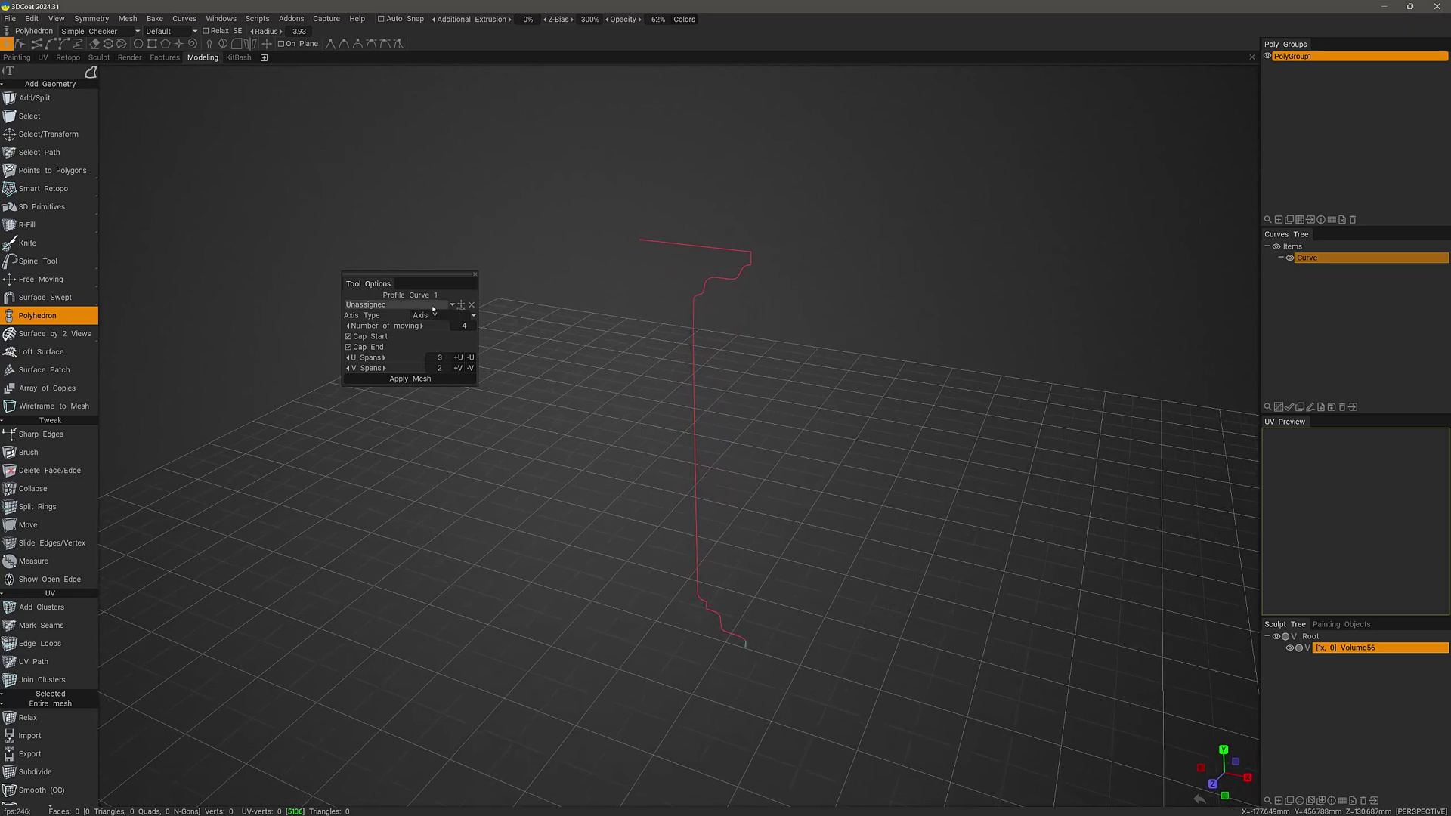
pyautogui.click(433, 305)
pyautogui.click(421, 316)
pyautogui.click(461, 305)
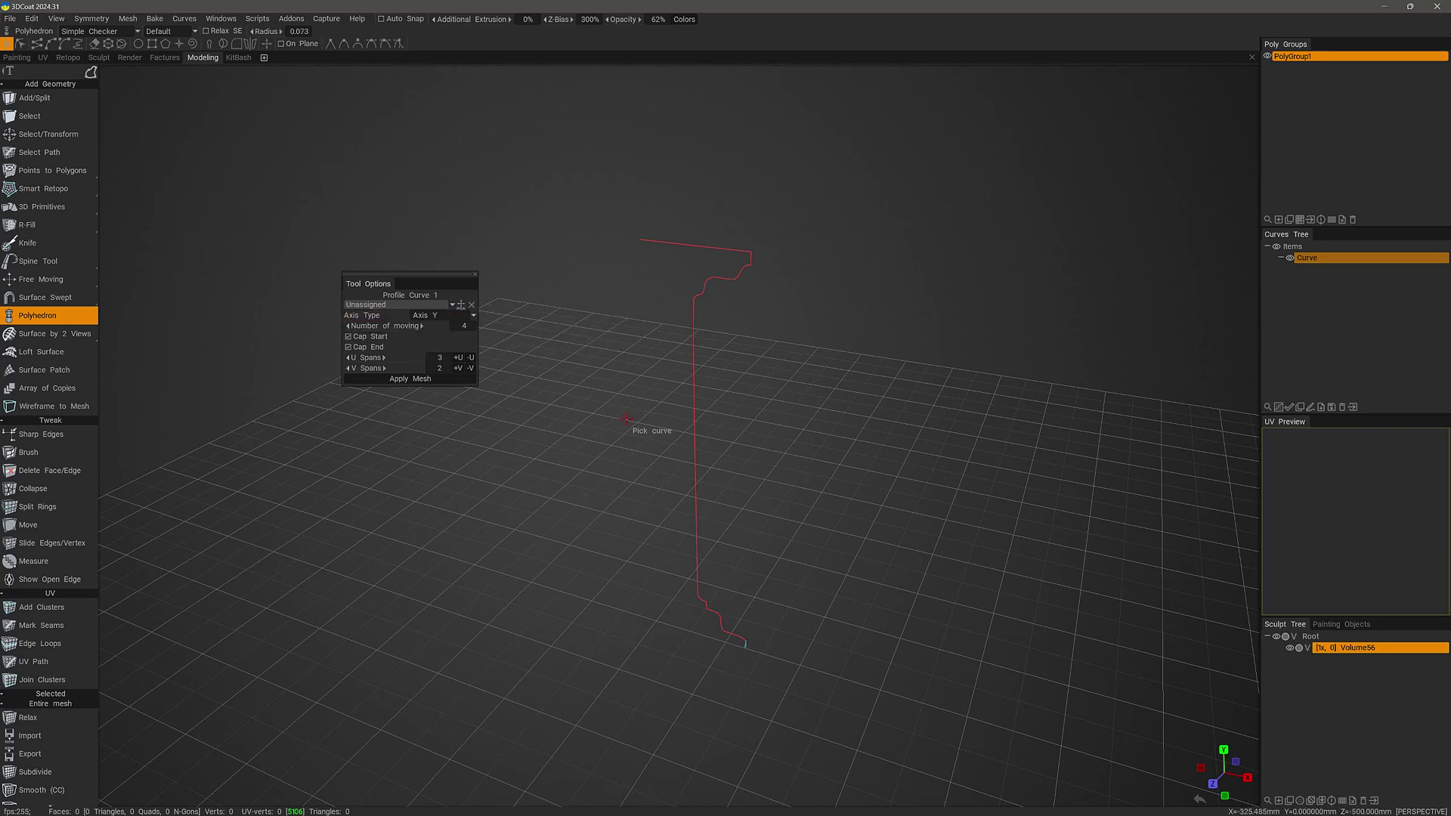
pyautogui.click(694, 444)
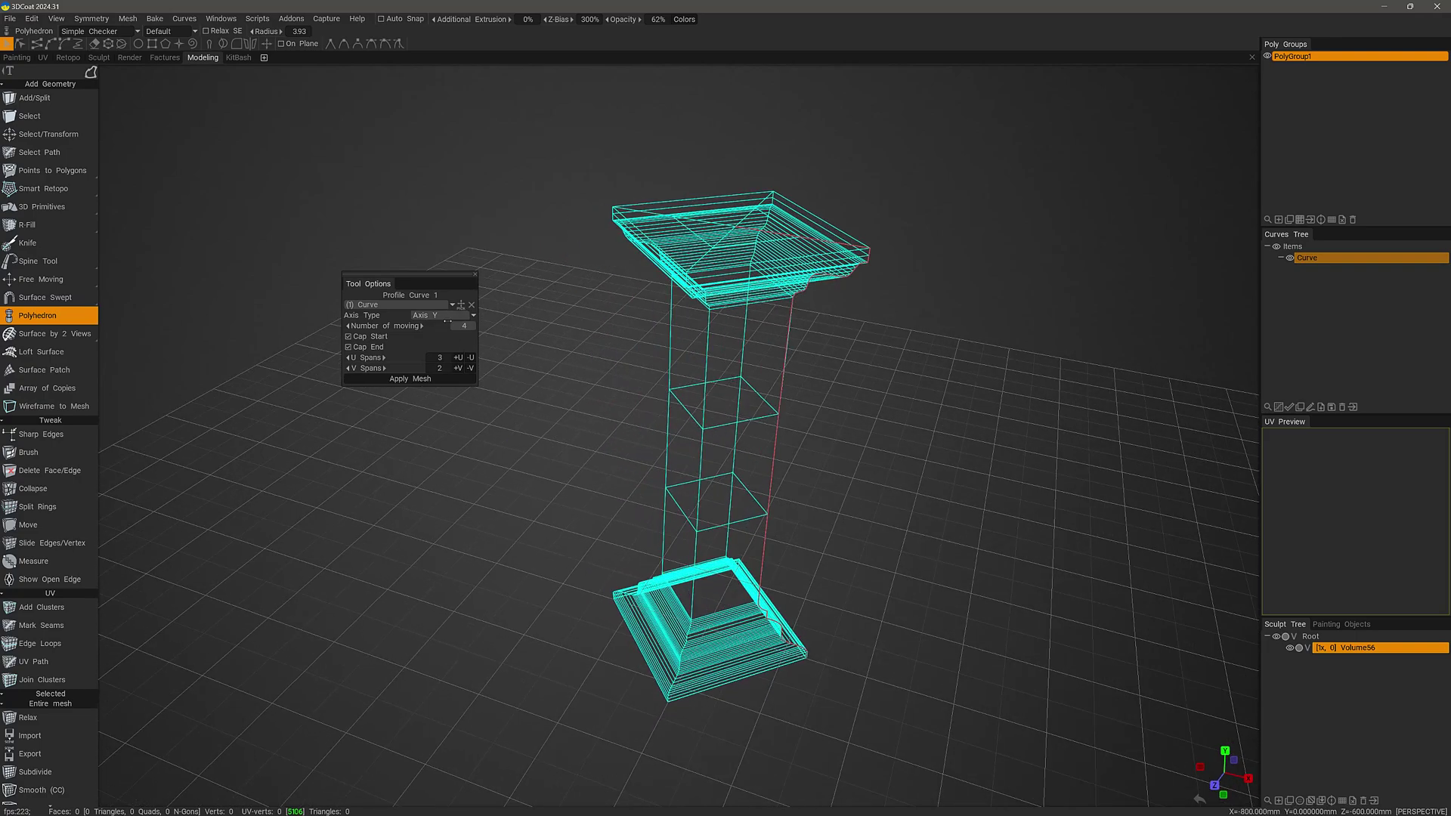
# Step: Preview the polyhedron with axis types Z and X, and return the axis to Y
pyautogui.click(472, 315)
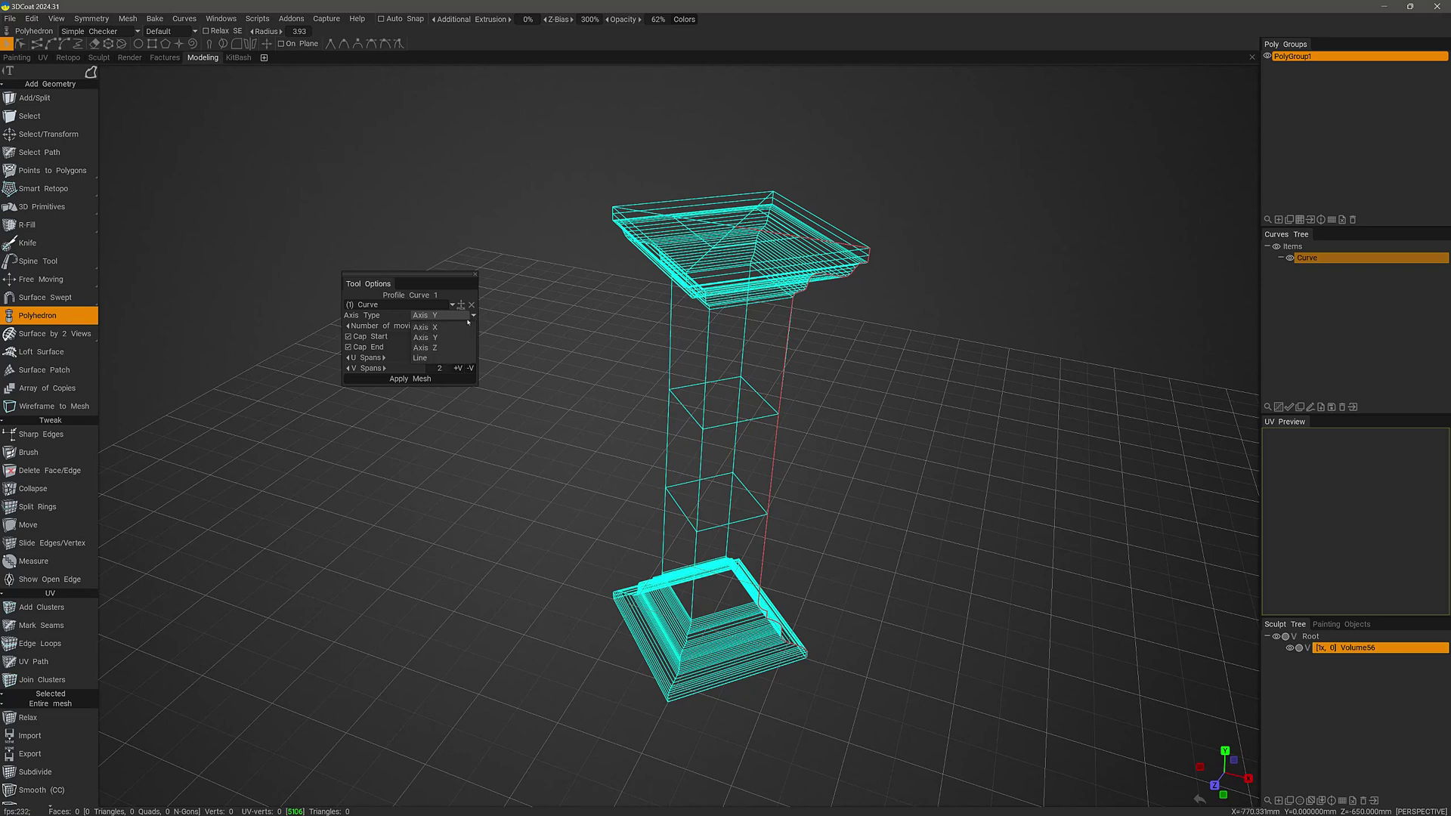
pyautogui.click(446, 347)
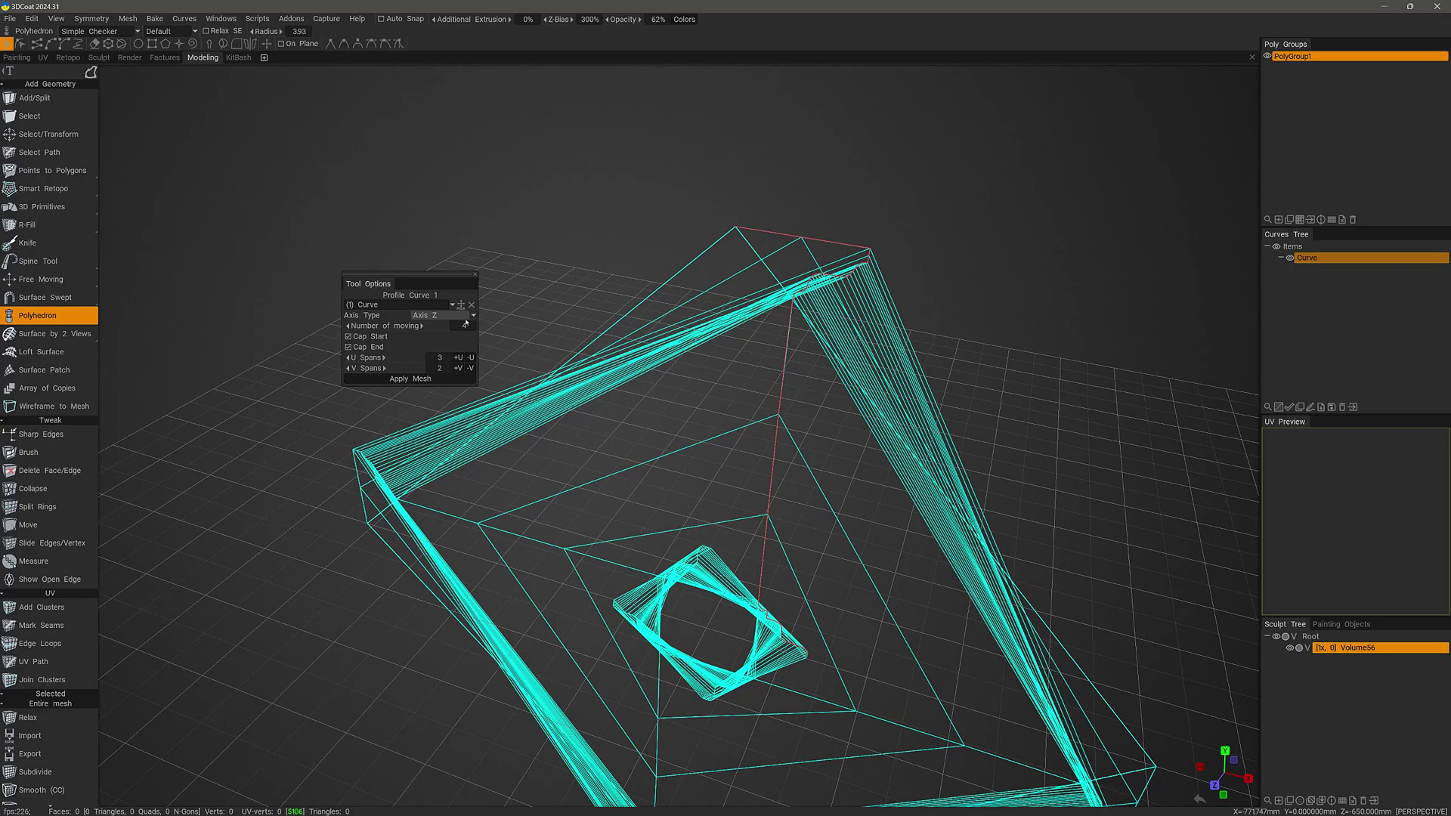
pyautogui.click(472, 316)
pyautogui.click(469, 326)
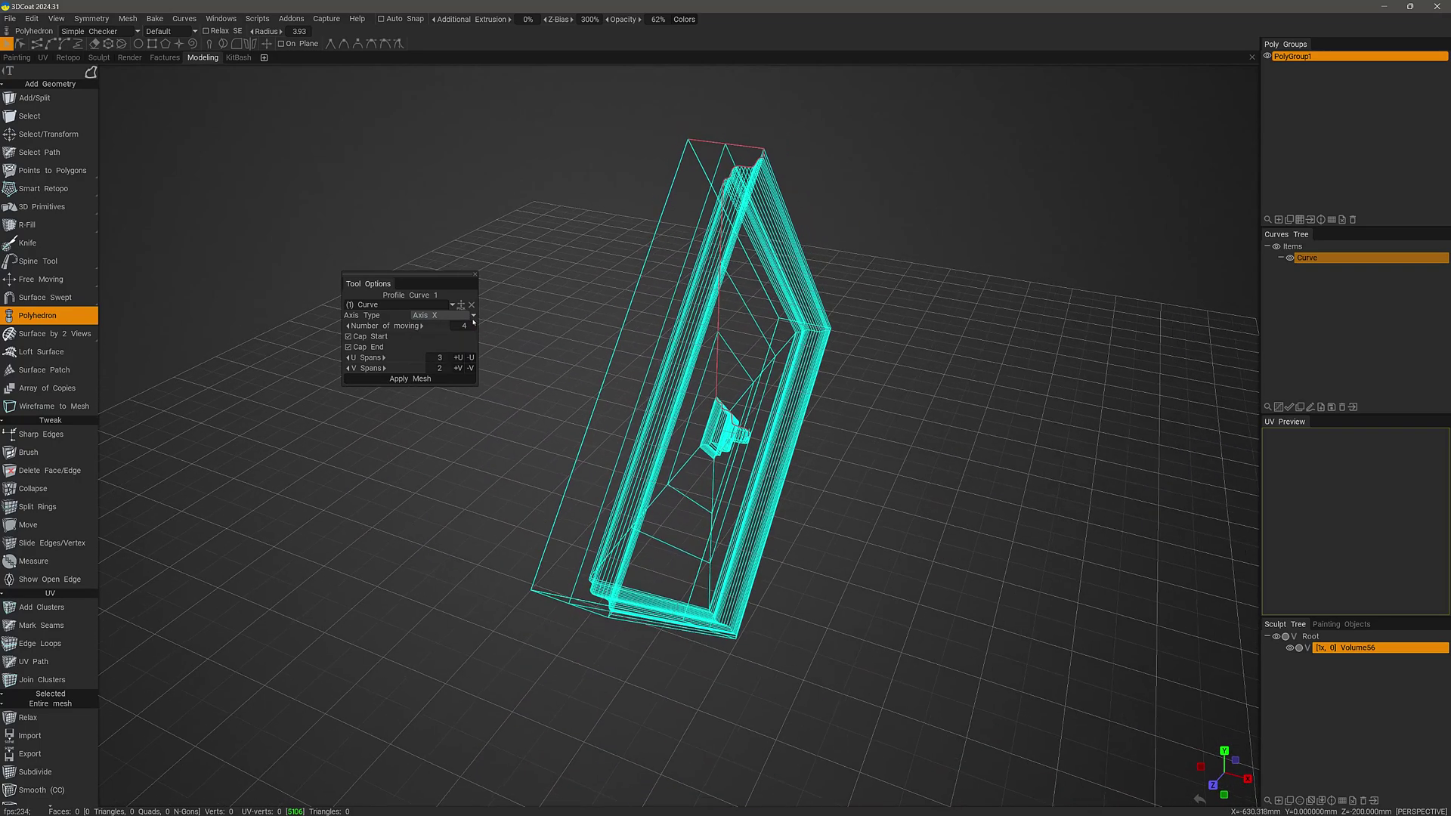
pyautogui.click(472, 316)
pyautogui.click(454, 337)
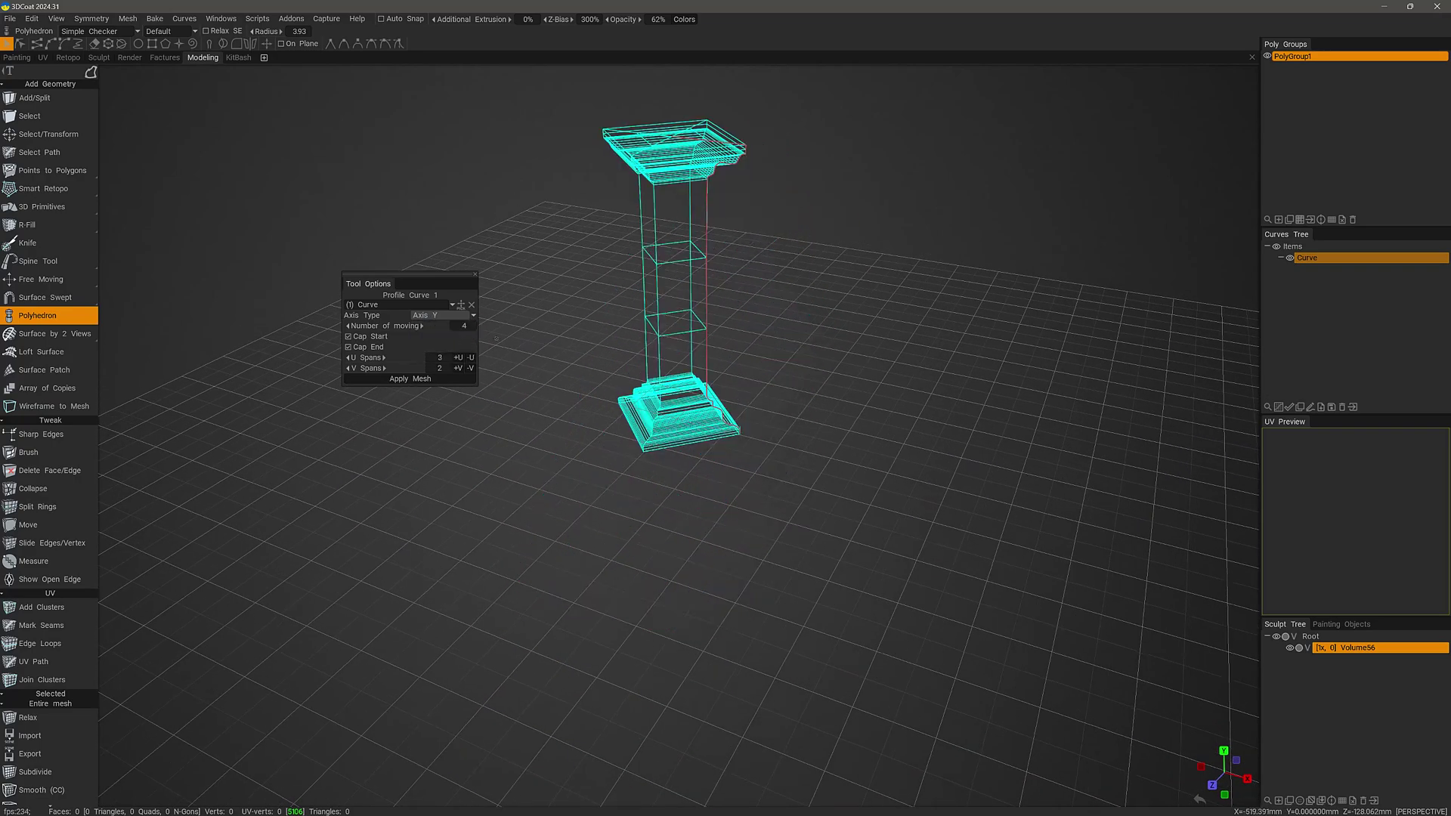
# Step: Set the polyhedron's Number of moving to 8 to make the column octagonal
pyautogui.scroll(6, 497, 338)
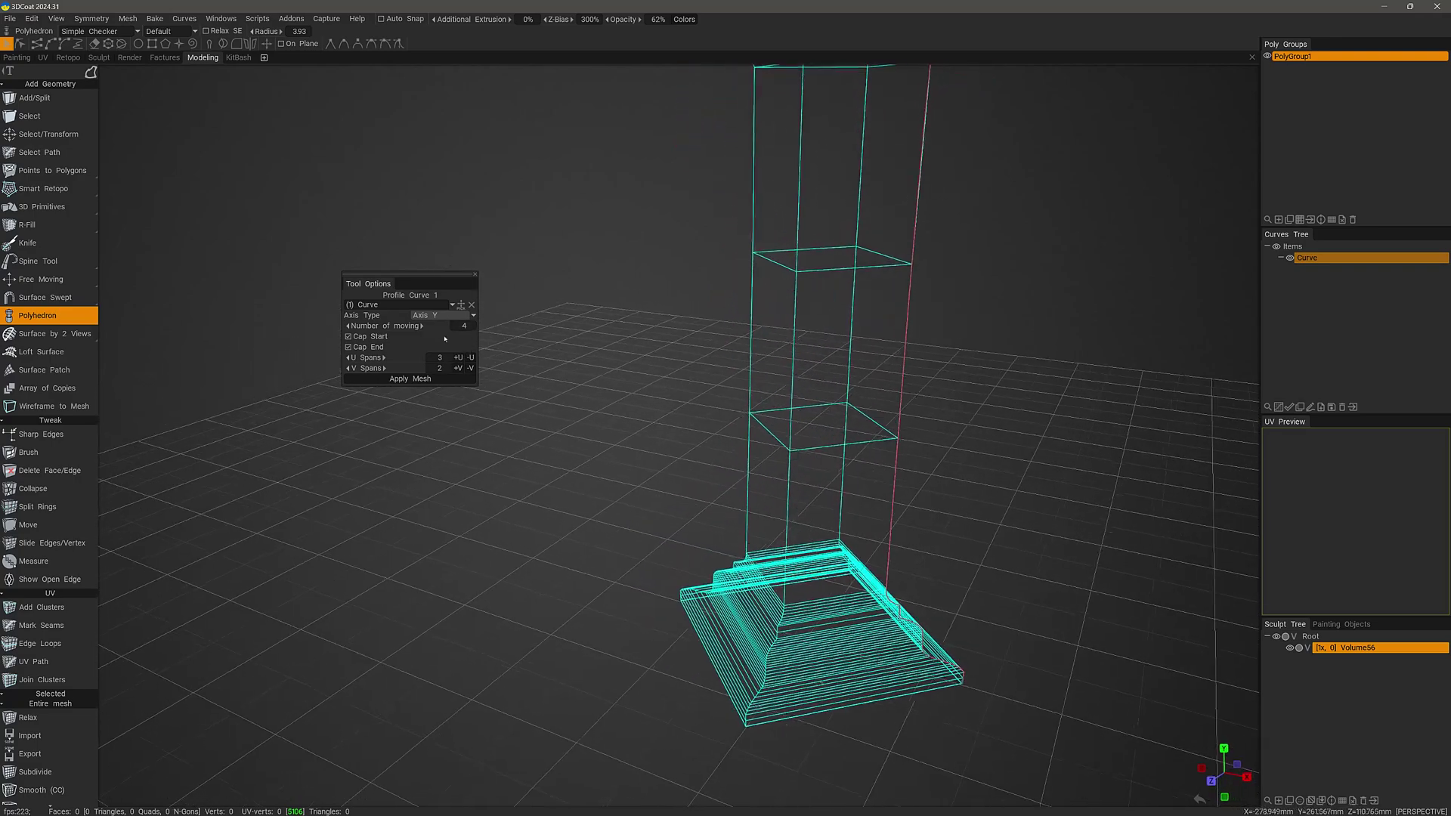
pyautogui.scroll(-2, 678, 437)
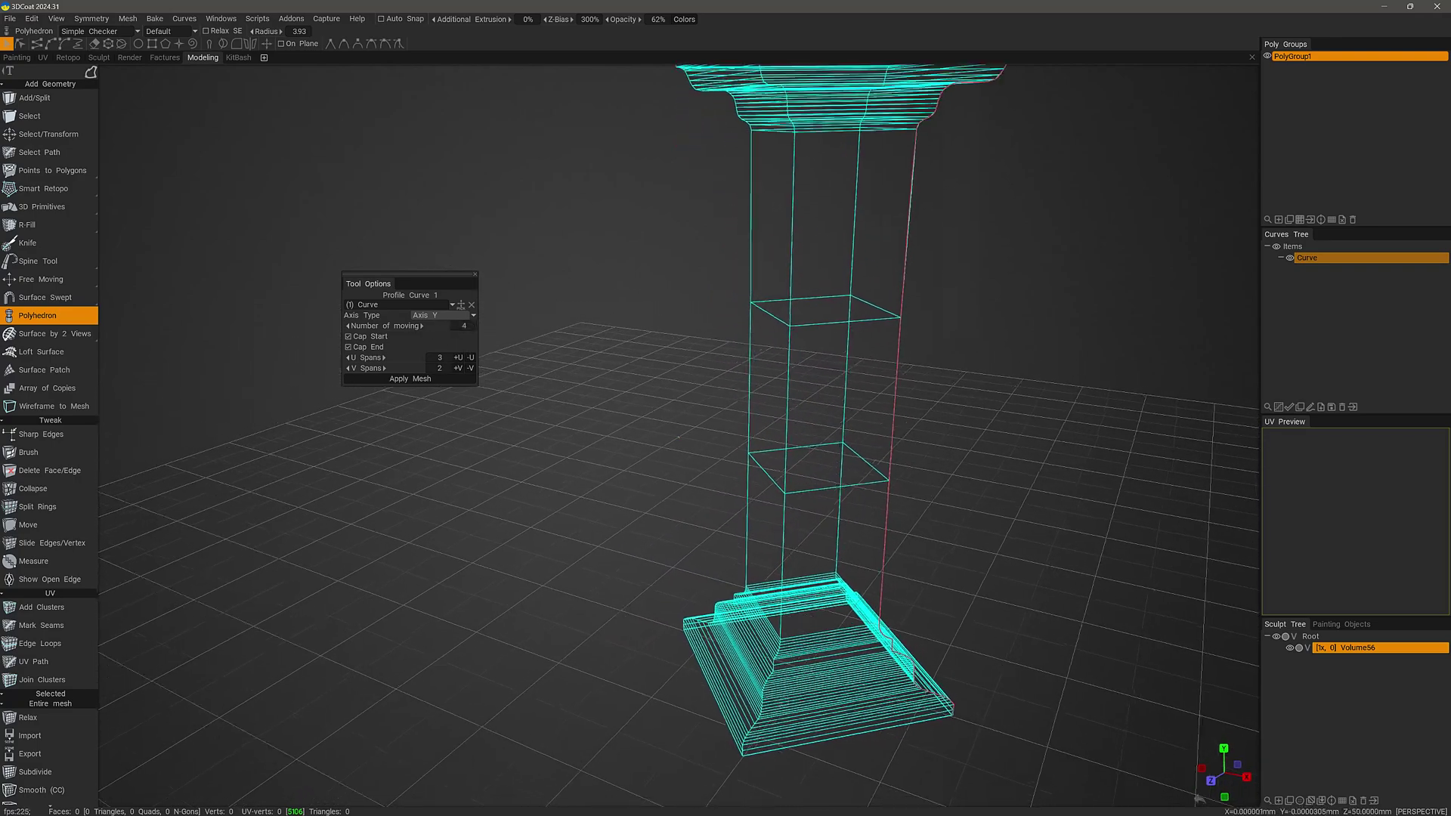
pyautogui.moveTo(420, 325); pyautogui.dragTo(433, 326)
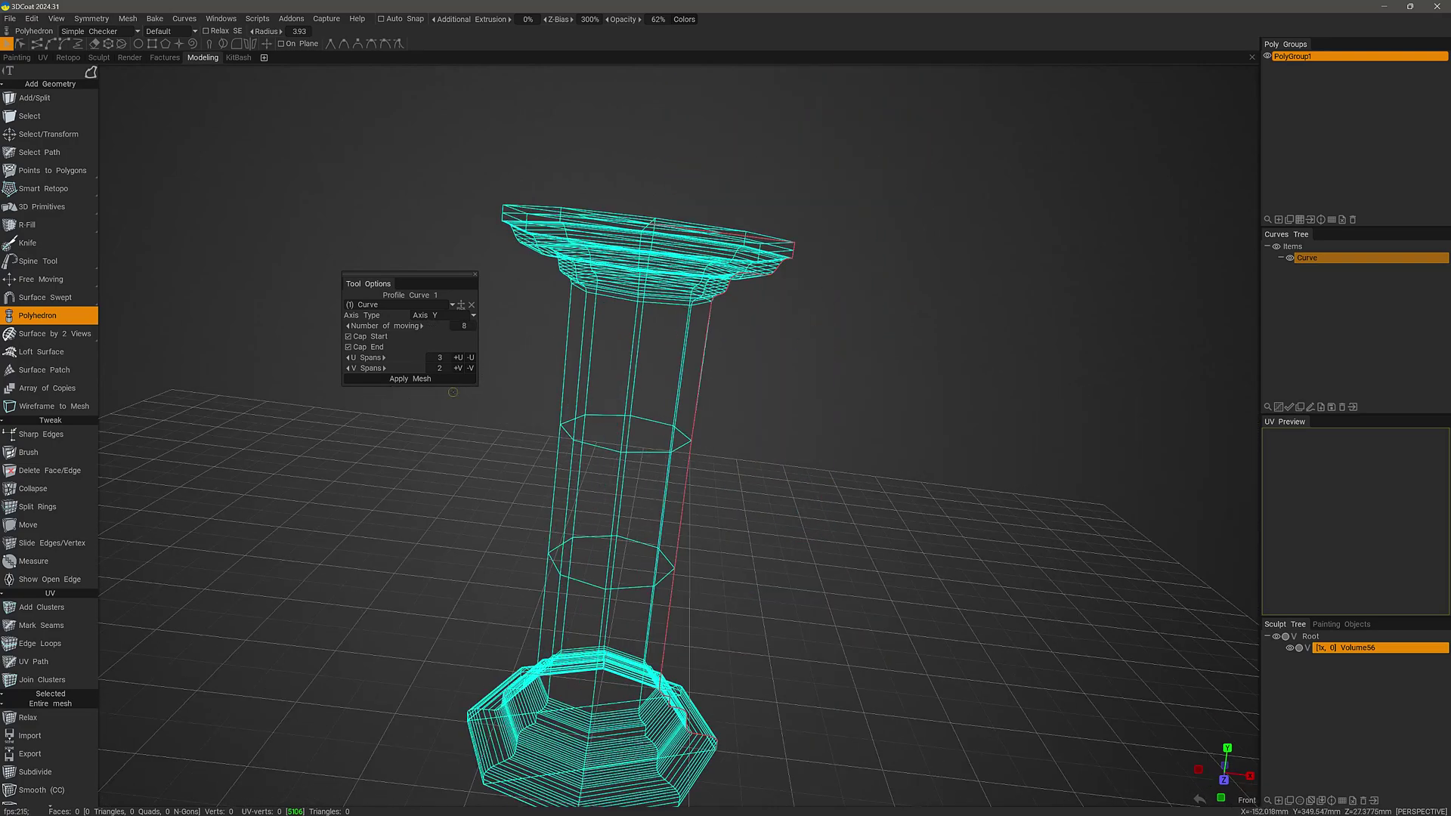
# Step: Toggle the column's start and end caps off and on again to compare the preview
pyautogui.moveTo(482, 423)
pyautogui.mouseDown()
pyautogui.moveTo(496, 498)
pyautogui.moveTo(487, 451)
pyautogui.mouseUp()
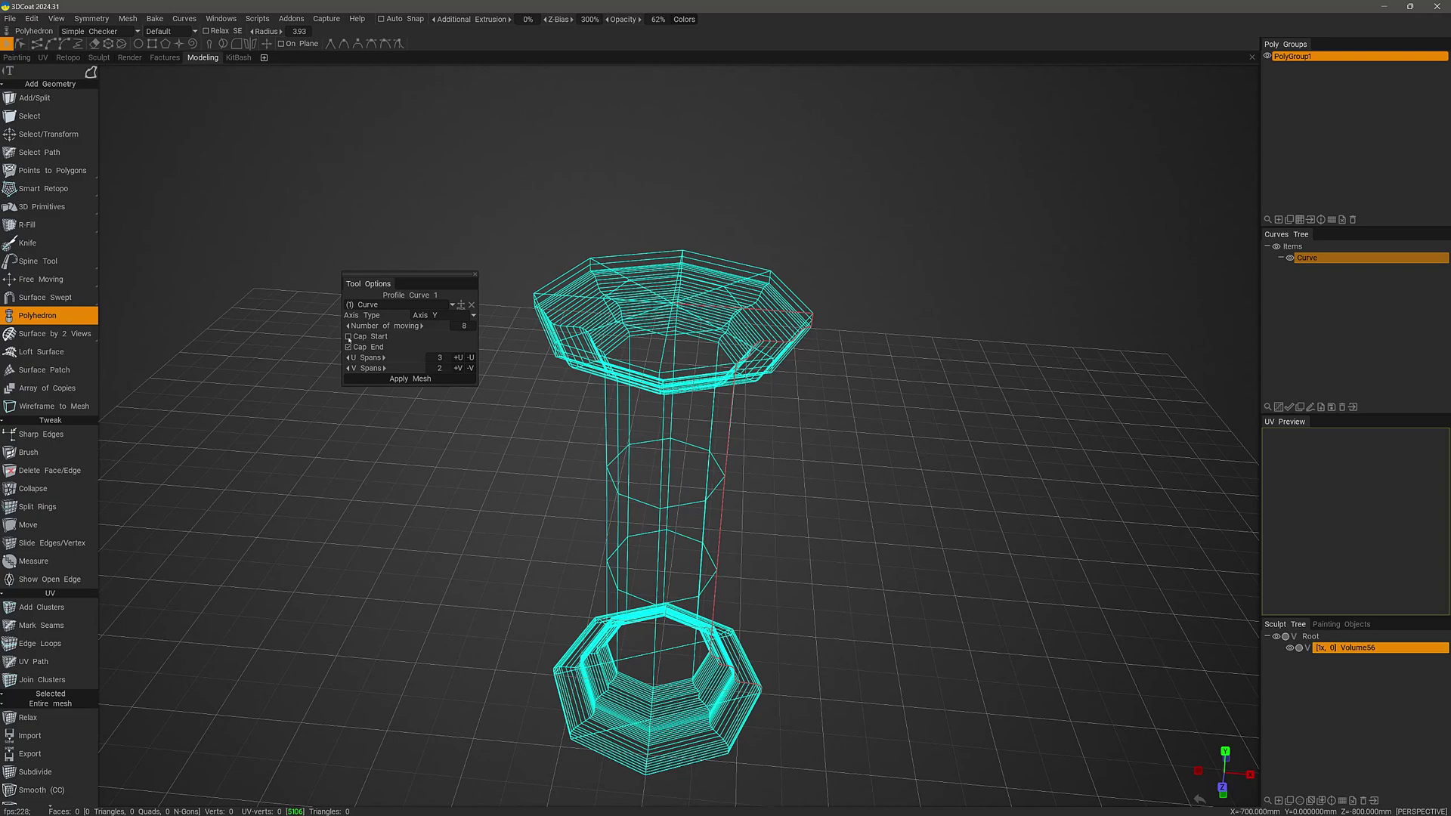
pyautogui.click(349, 348)
pyautogui.click(349, 347)
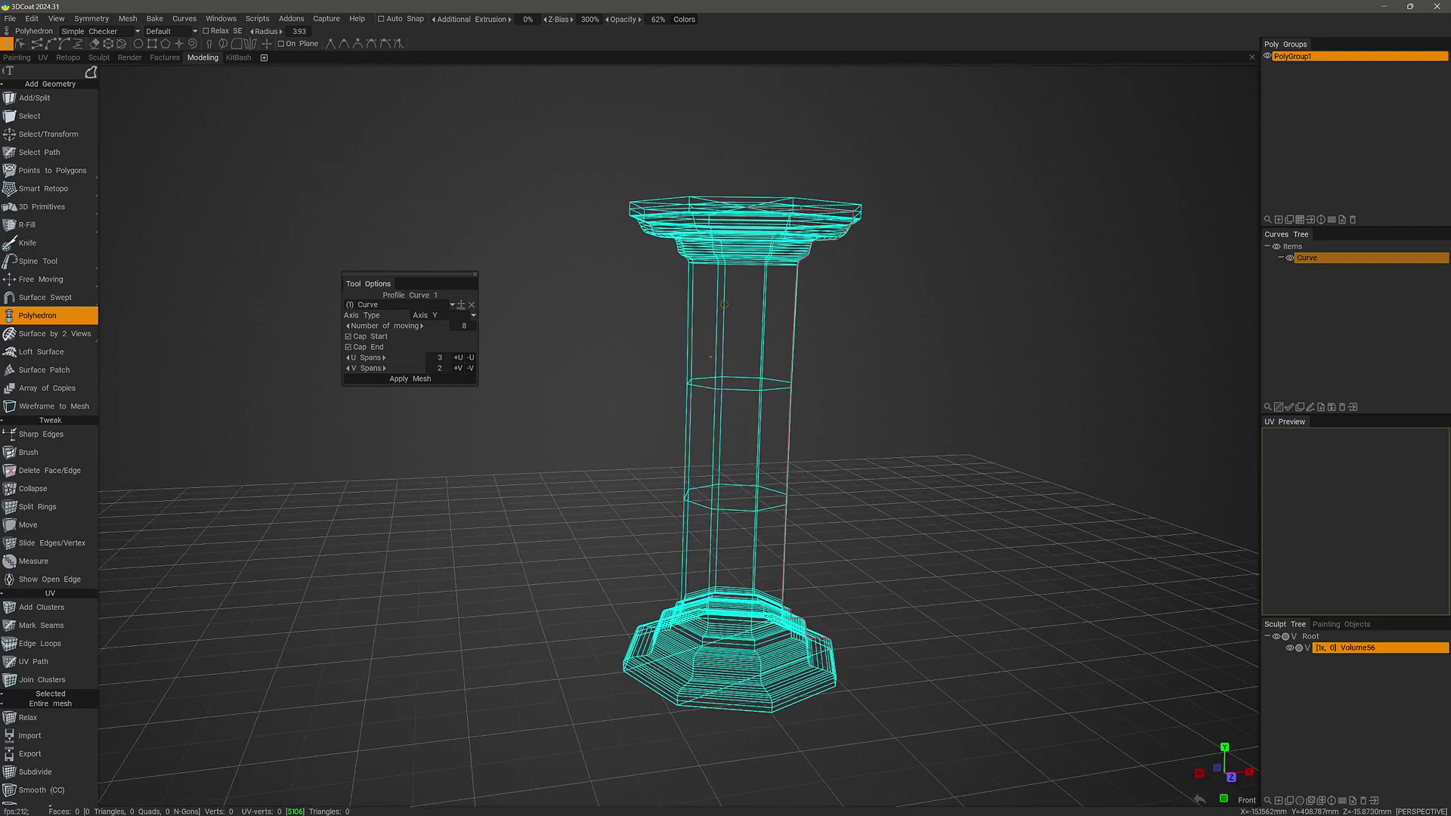
# Step: Set the polyhedron mesh density to 7 U spans and 5 V spans
pyautogui.keyDown('alt'); pyautogui.moveTo(711, 357); pyautogui.dragTo(736, 361); pyautogui.keyUp('alt')
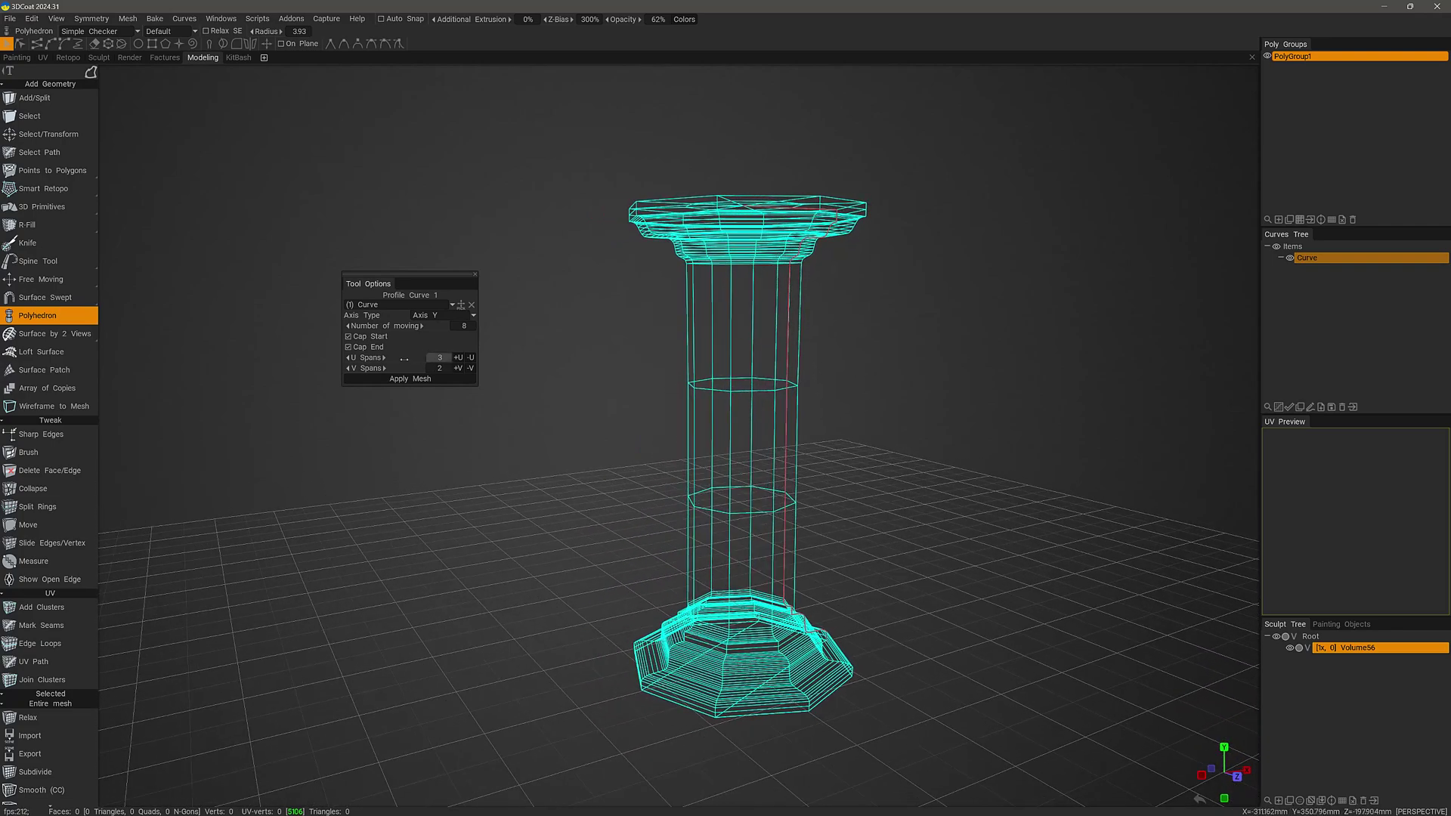
pyautogui.moveTo(399, 360); pyautogui.dragTo(414, 360)
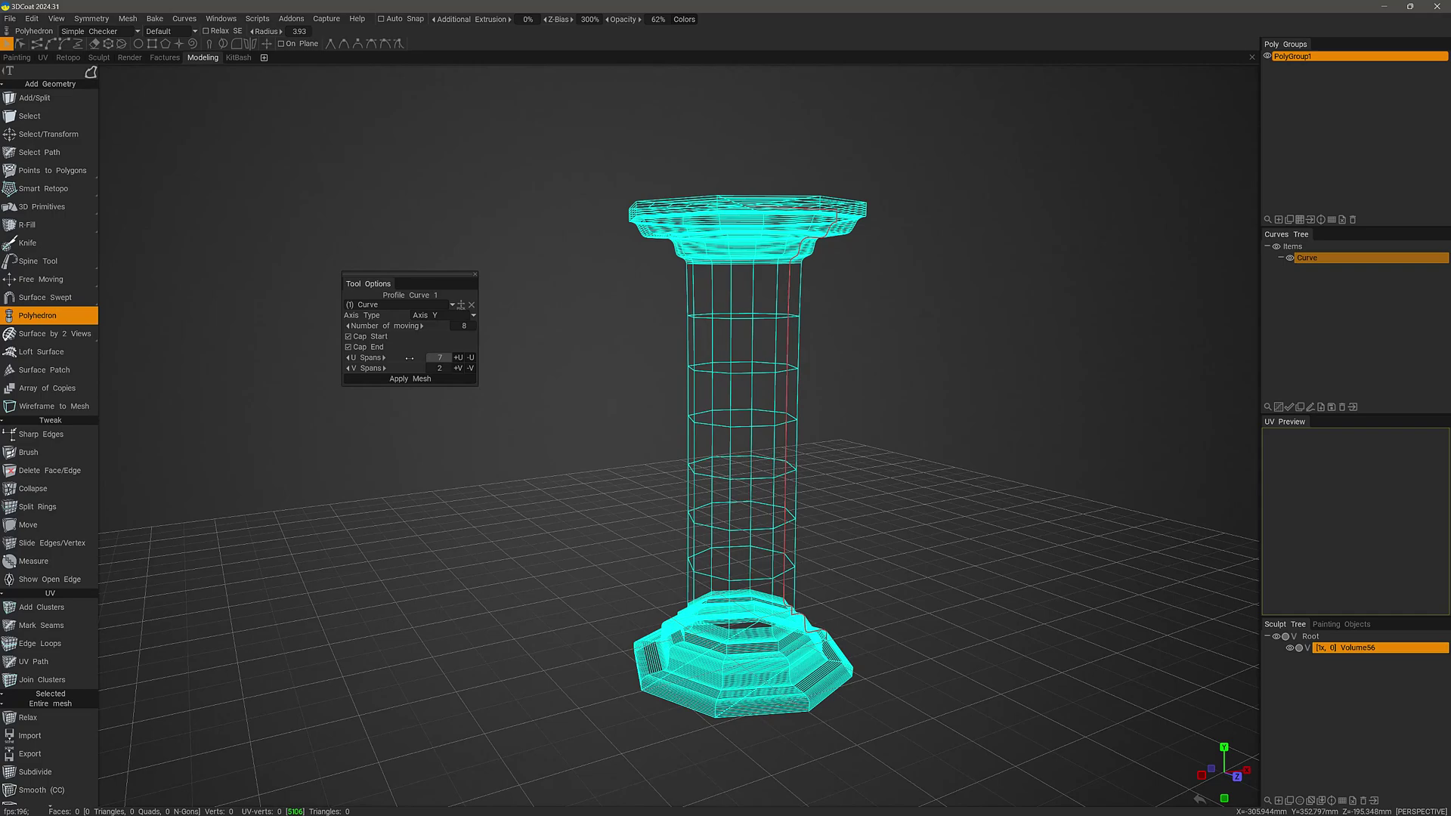
pyautogui.click(384, 368)
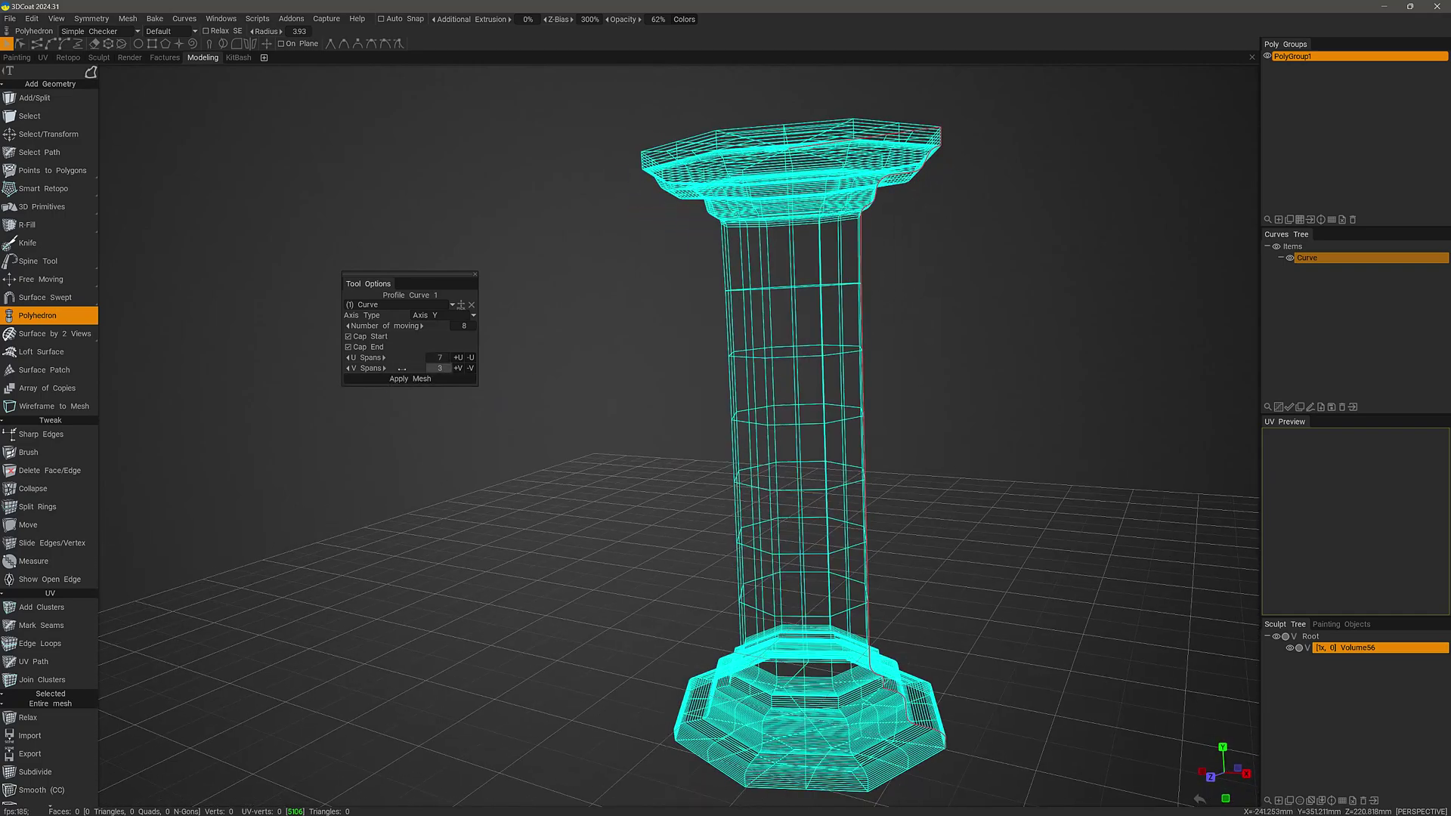
pyautogui.moveTo(402, 369); pyautogui.dragTo(409, 368)
pyautogui.keyDown('alt'); pyautogui.moveTo(415, 442); pyautogui.dragTo(608, 393); pyautogui.keyUp('alt')
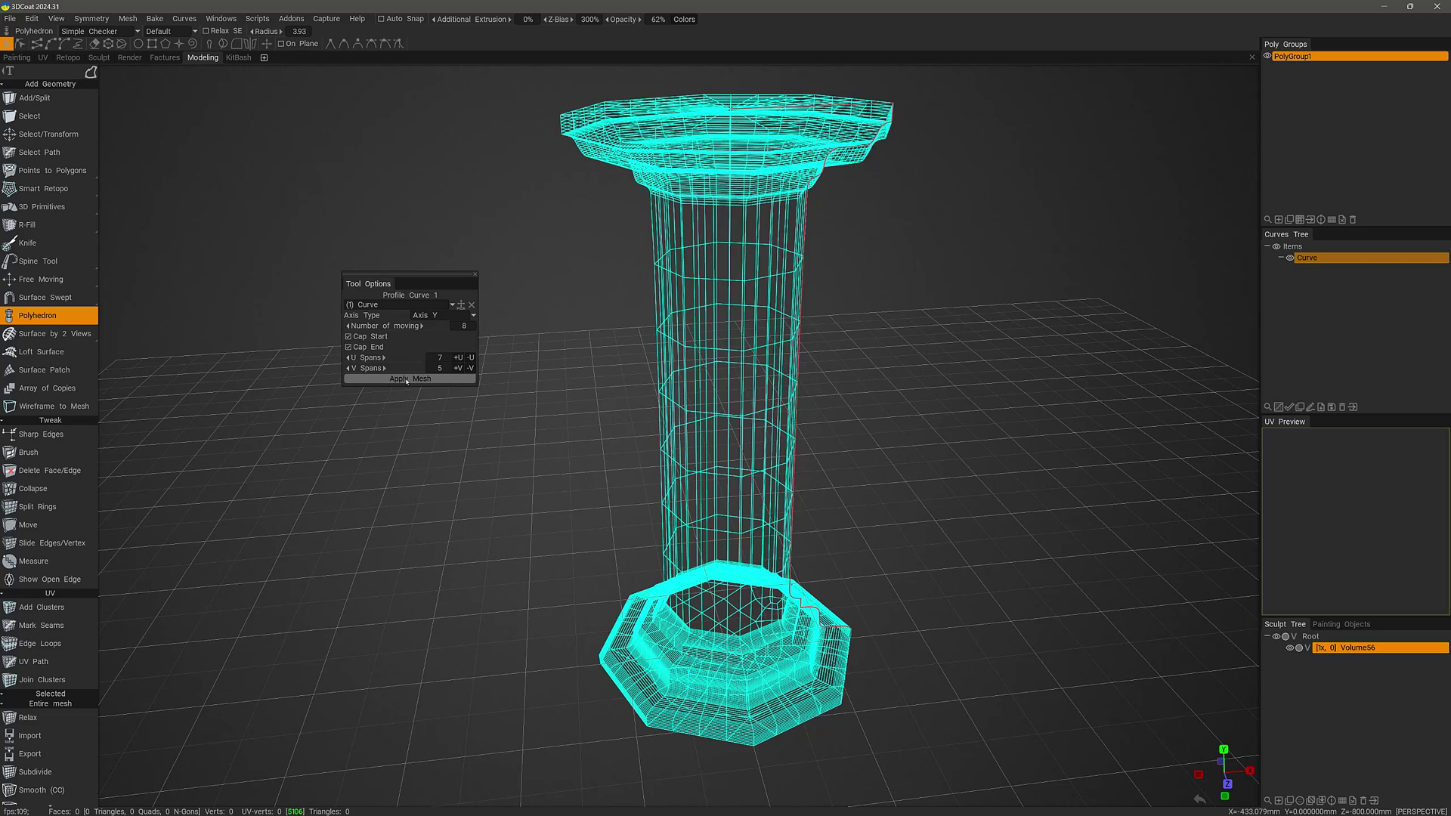
# Step: Add a new poly group and apply the octagonal column mesh to it
pyautogui.click(1296, 58)
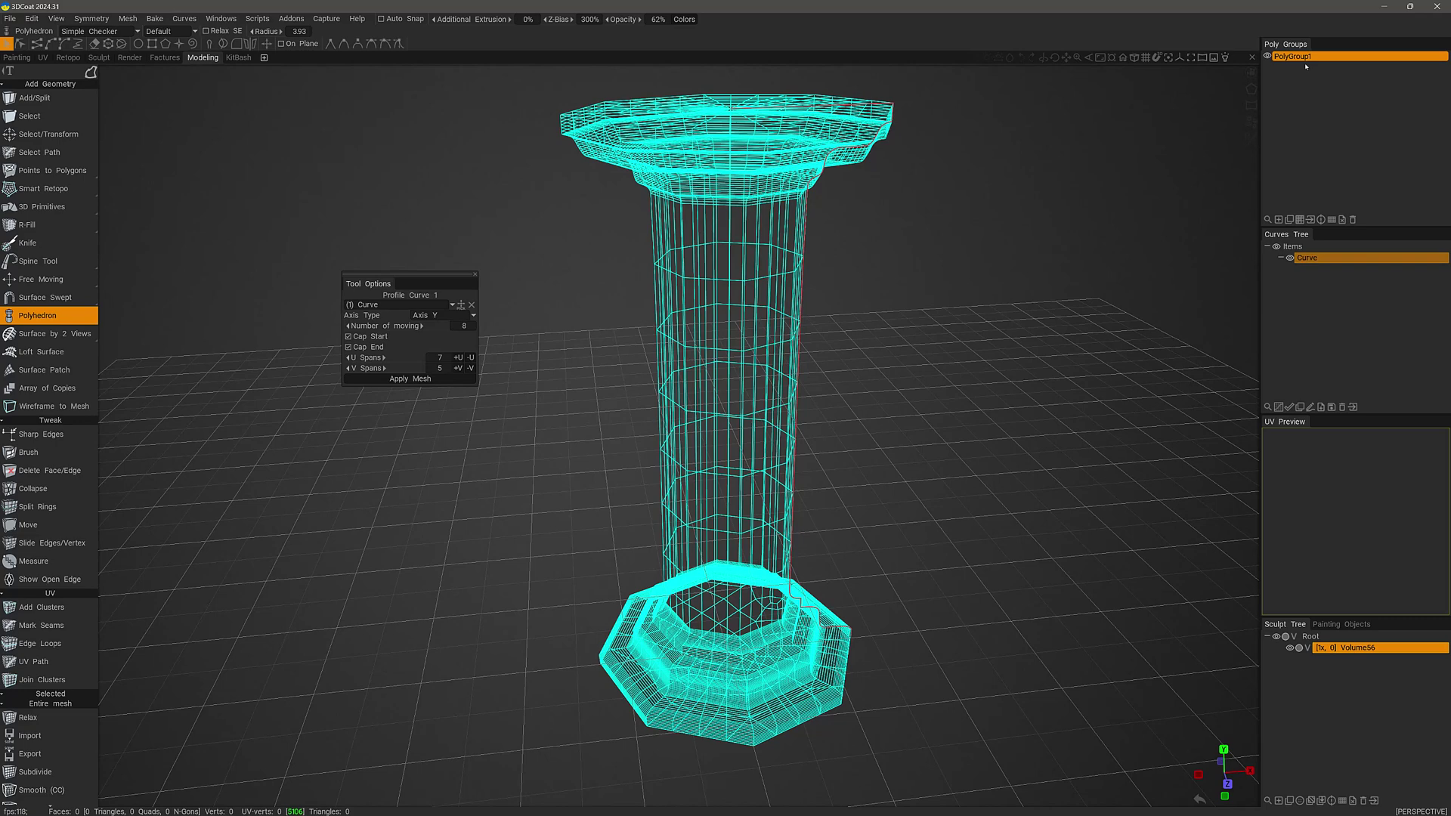
pyautogui.click(1280, 219)
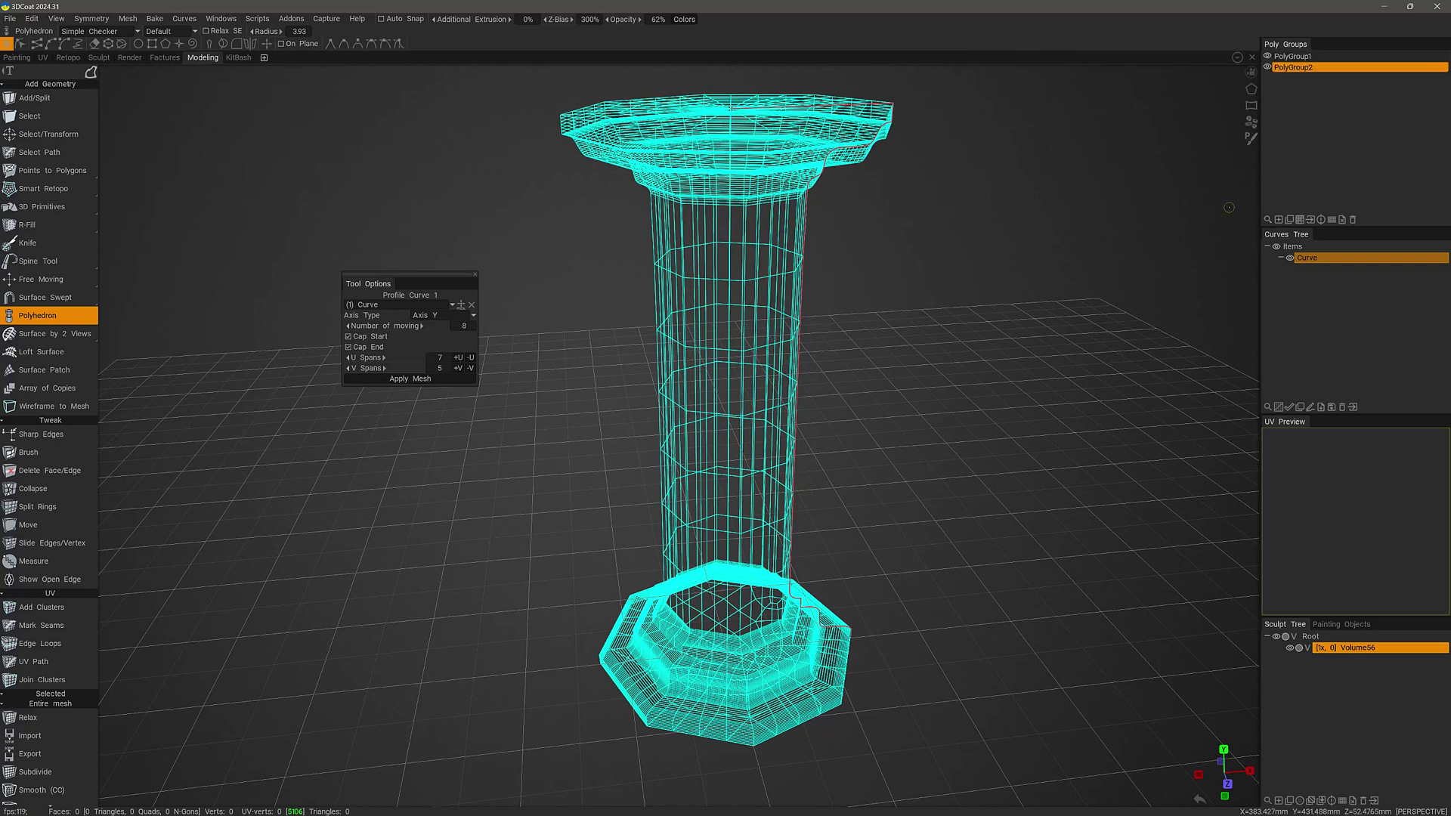
pyautogui.moveTo(877, 378); pyautogui.dragTo(913, 397)
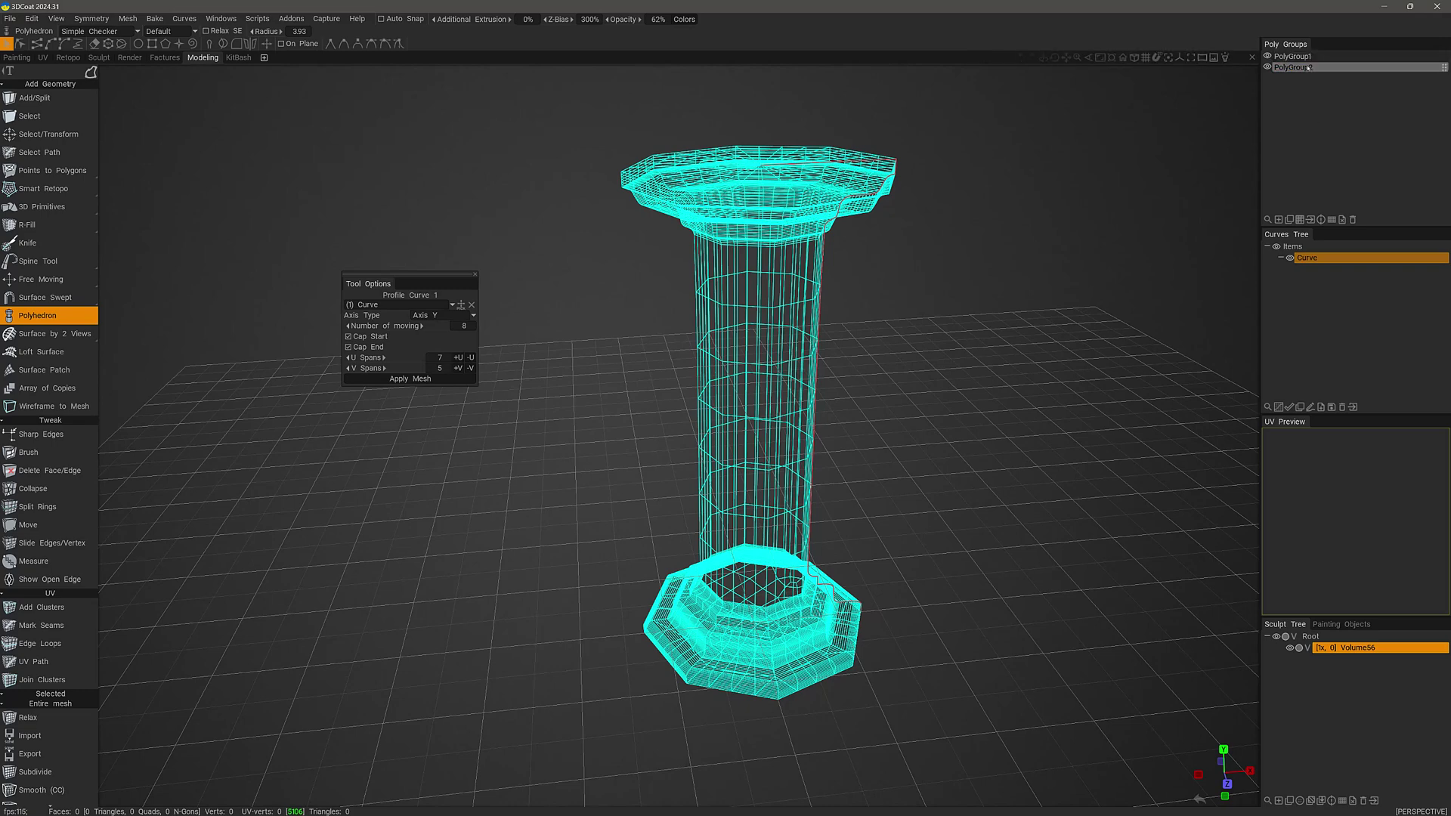
pyautogui.scroll(-1, 741, 295)
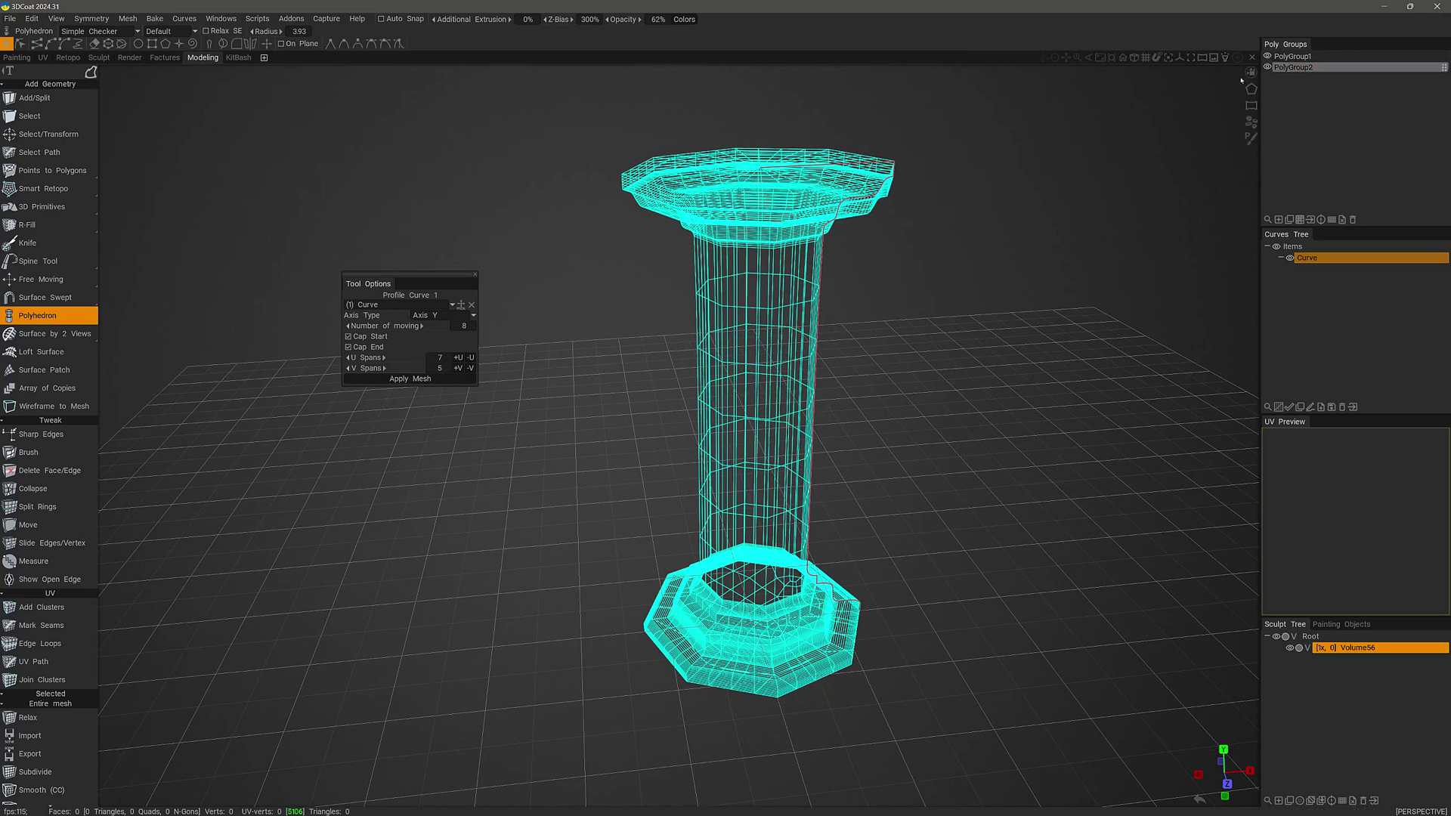
pyautogui.click(399, 379)
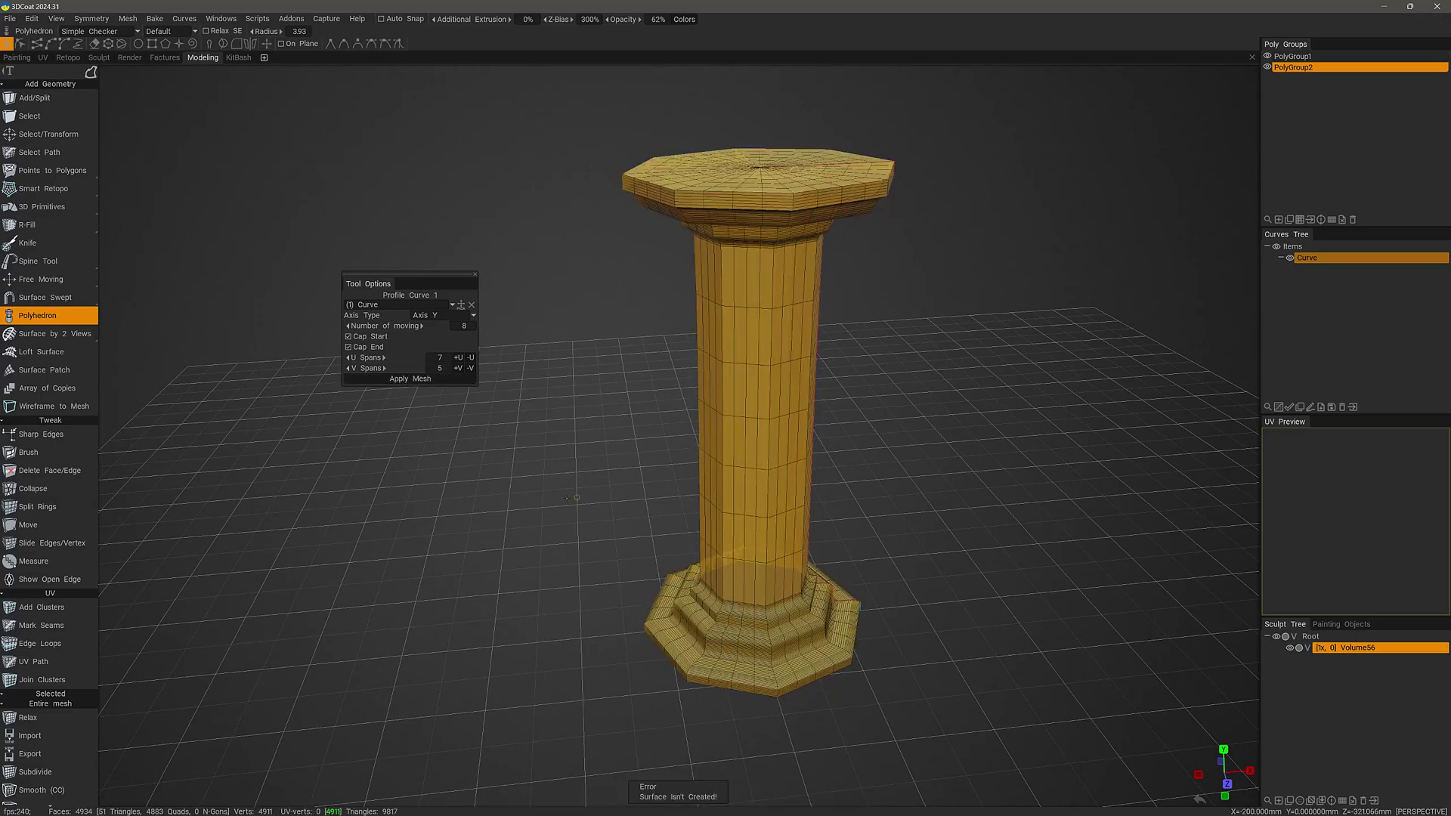
pyautogui.moveTo(484, 454); pyautogui.dragTo(477, 511, button='middle')
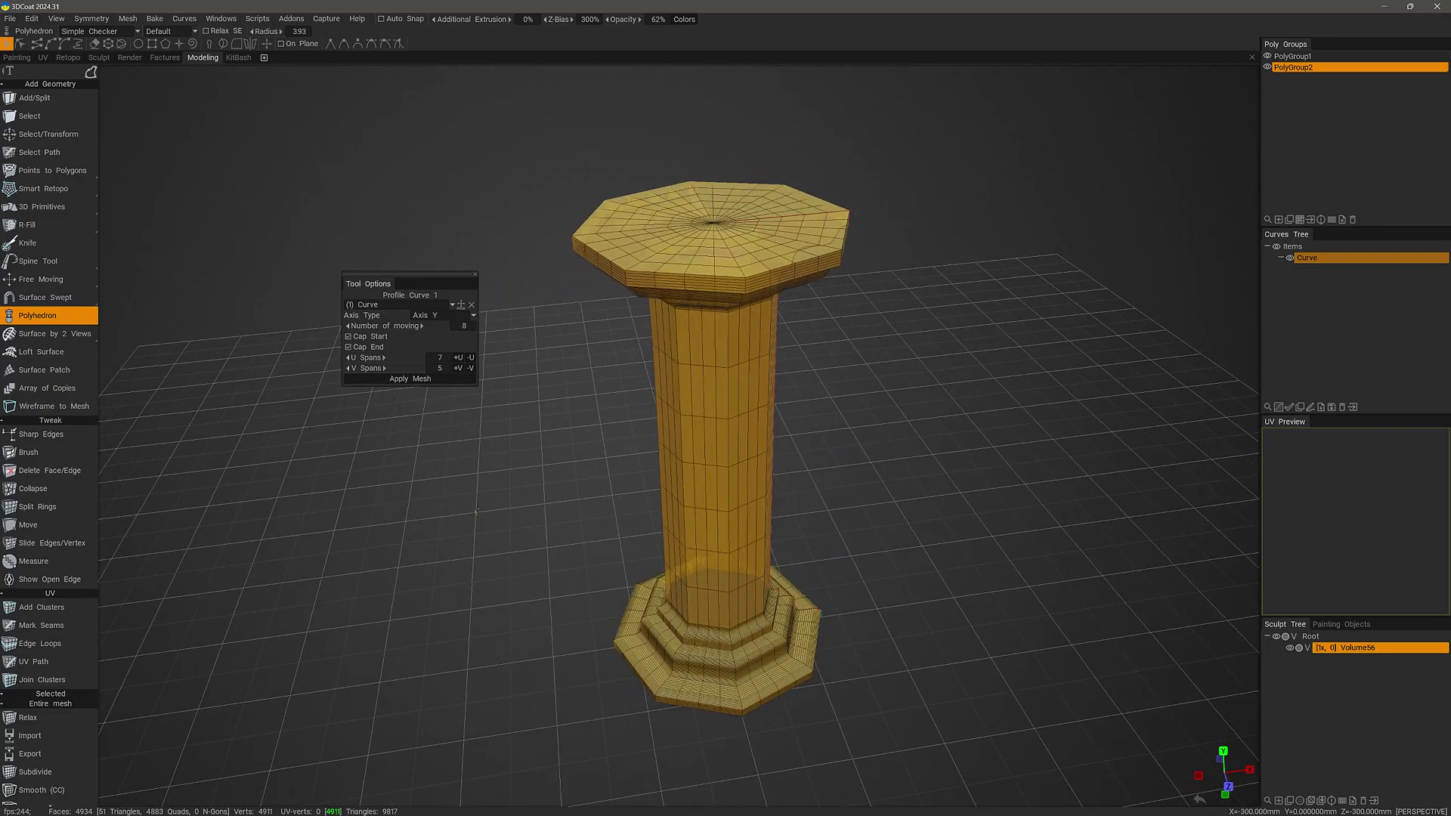